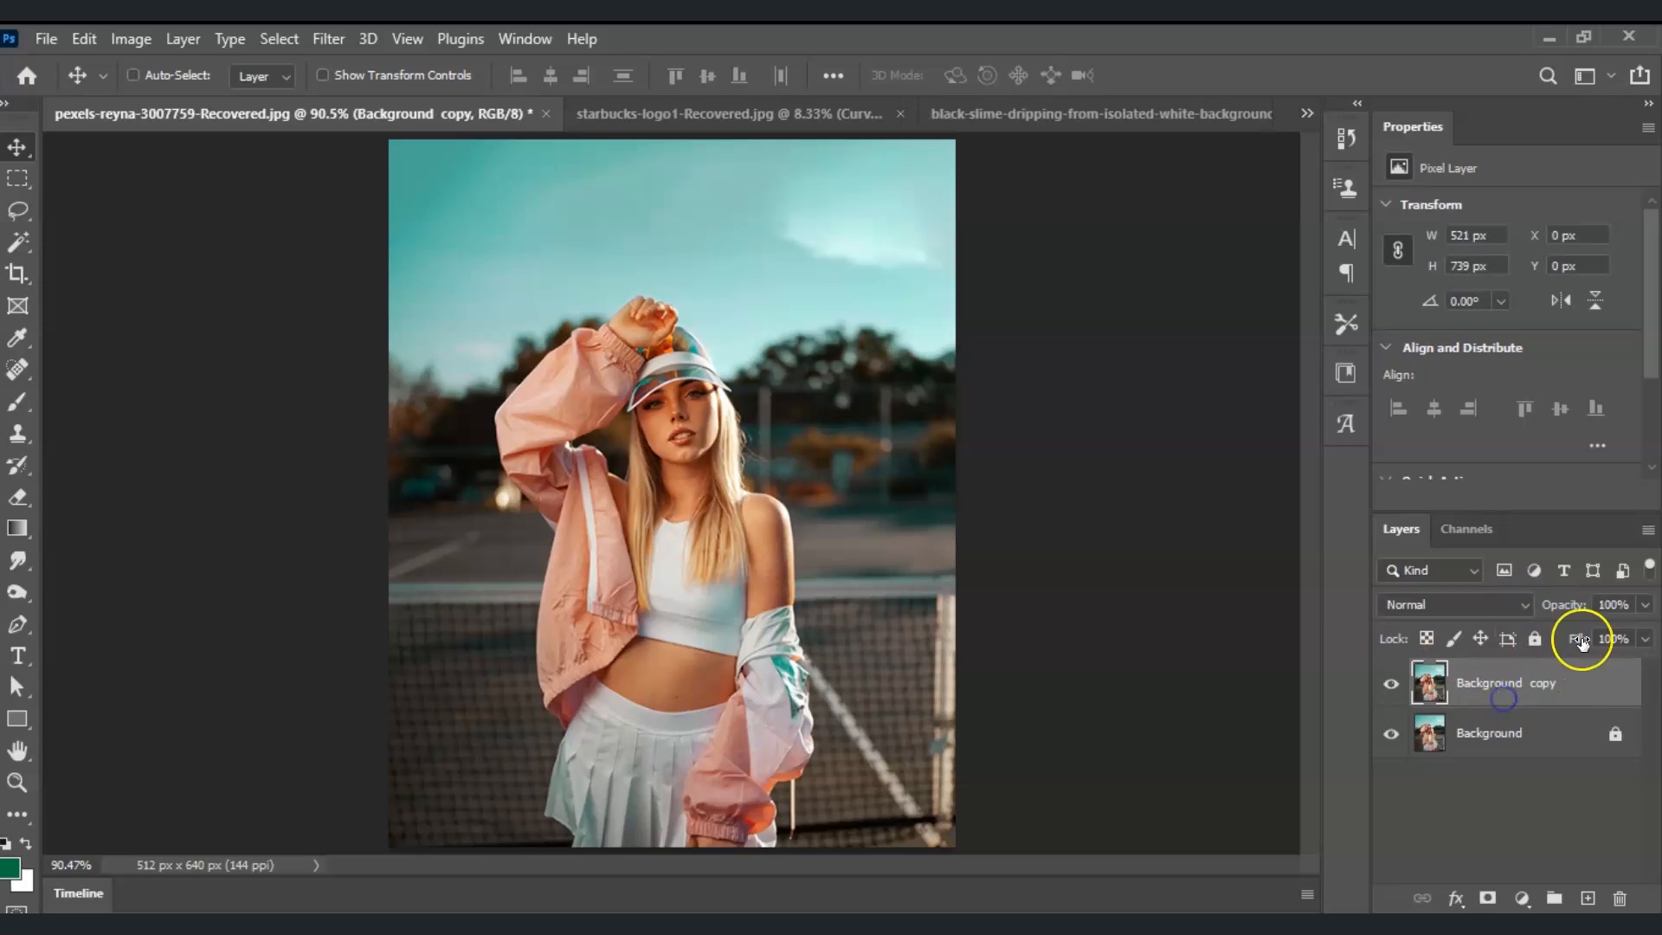
- Hide the Background layer and make the Background copy layer active
left_click(1528, 730)
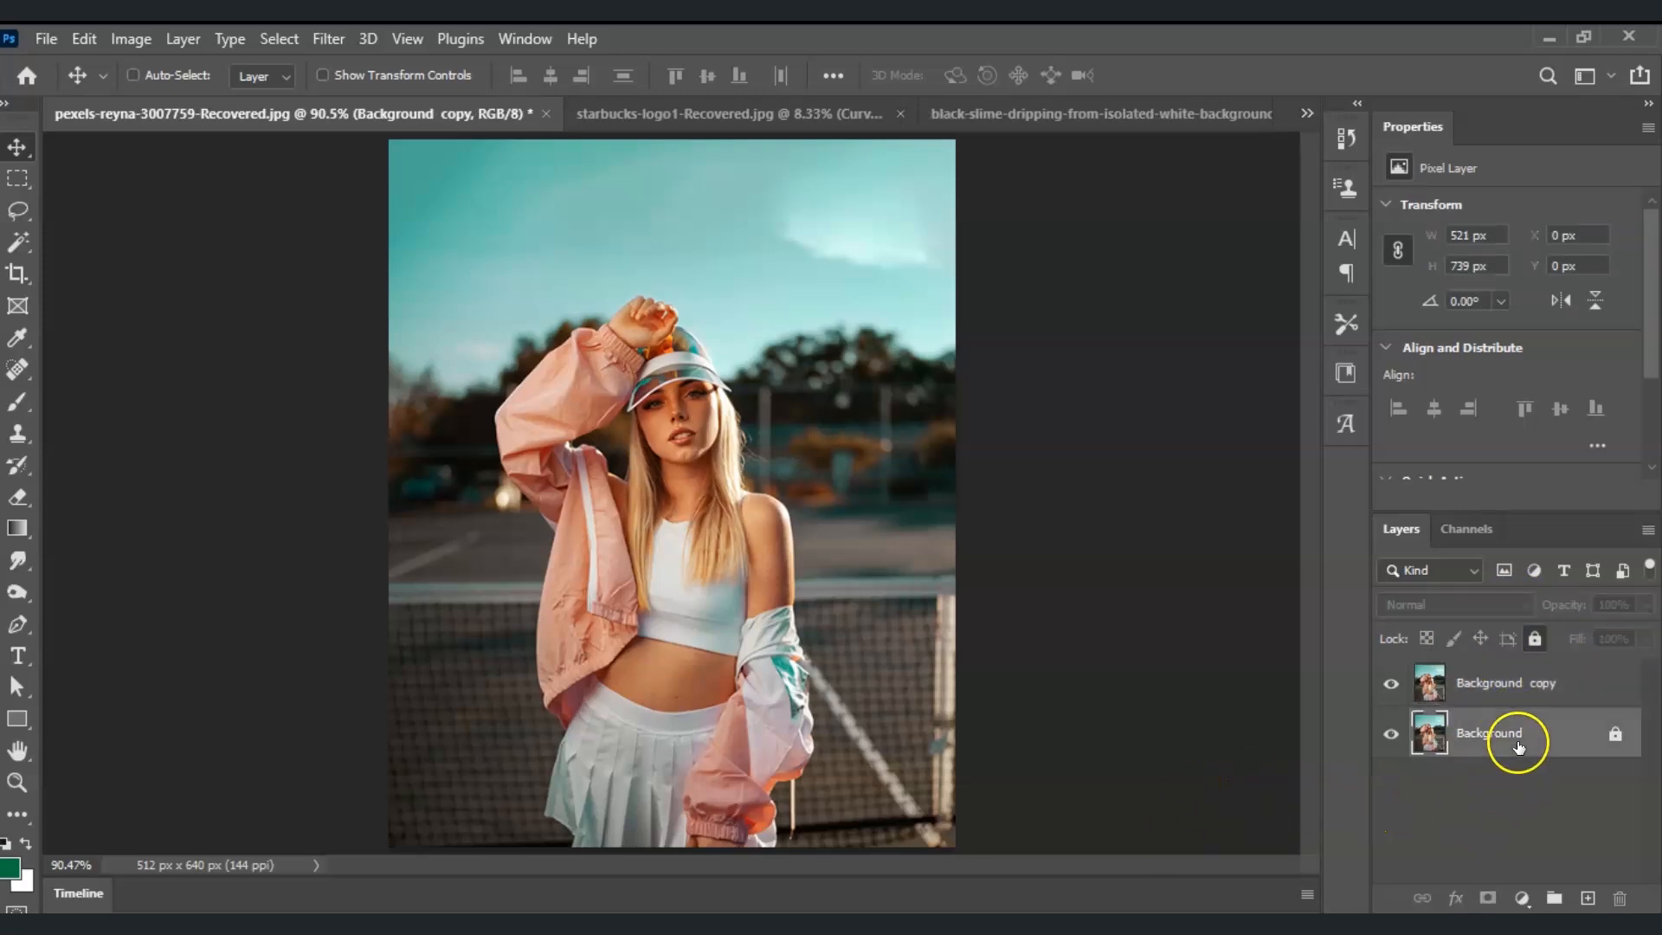
left_click(1391, 736)
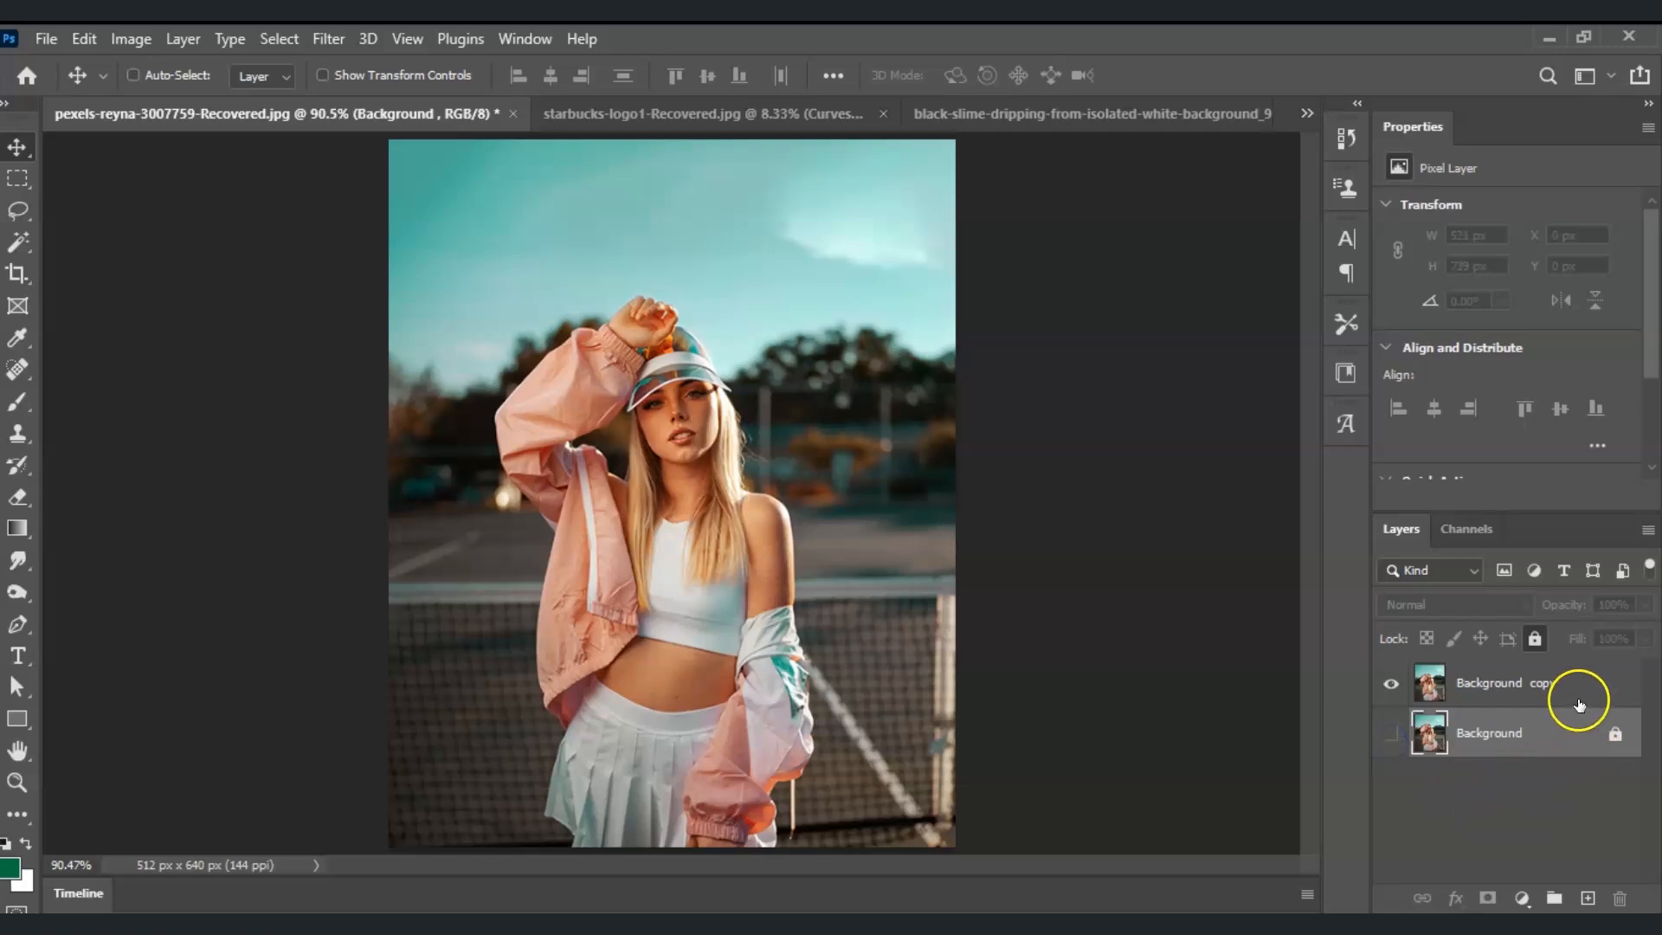
left_click(1577, 697)
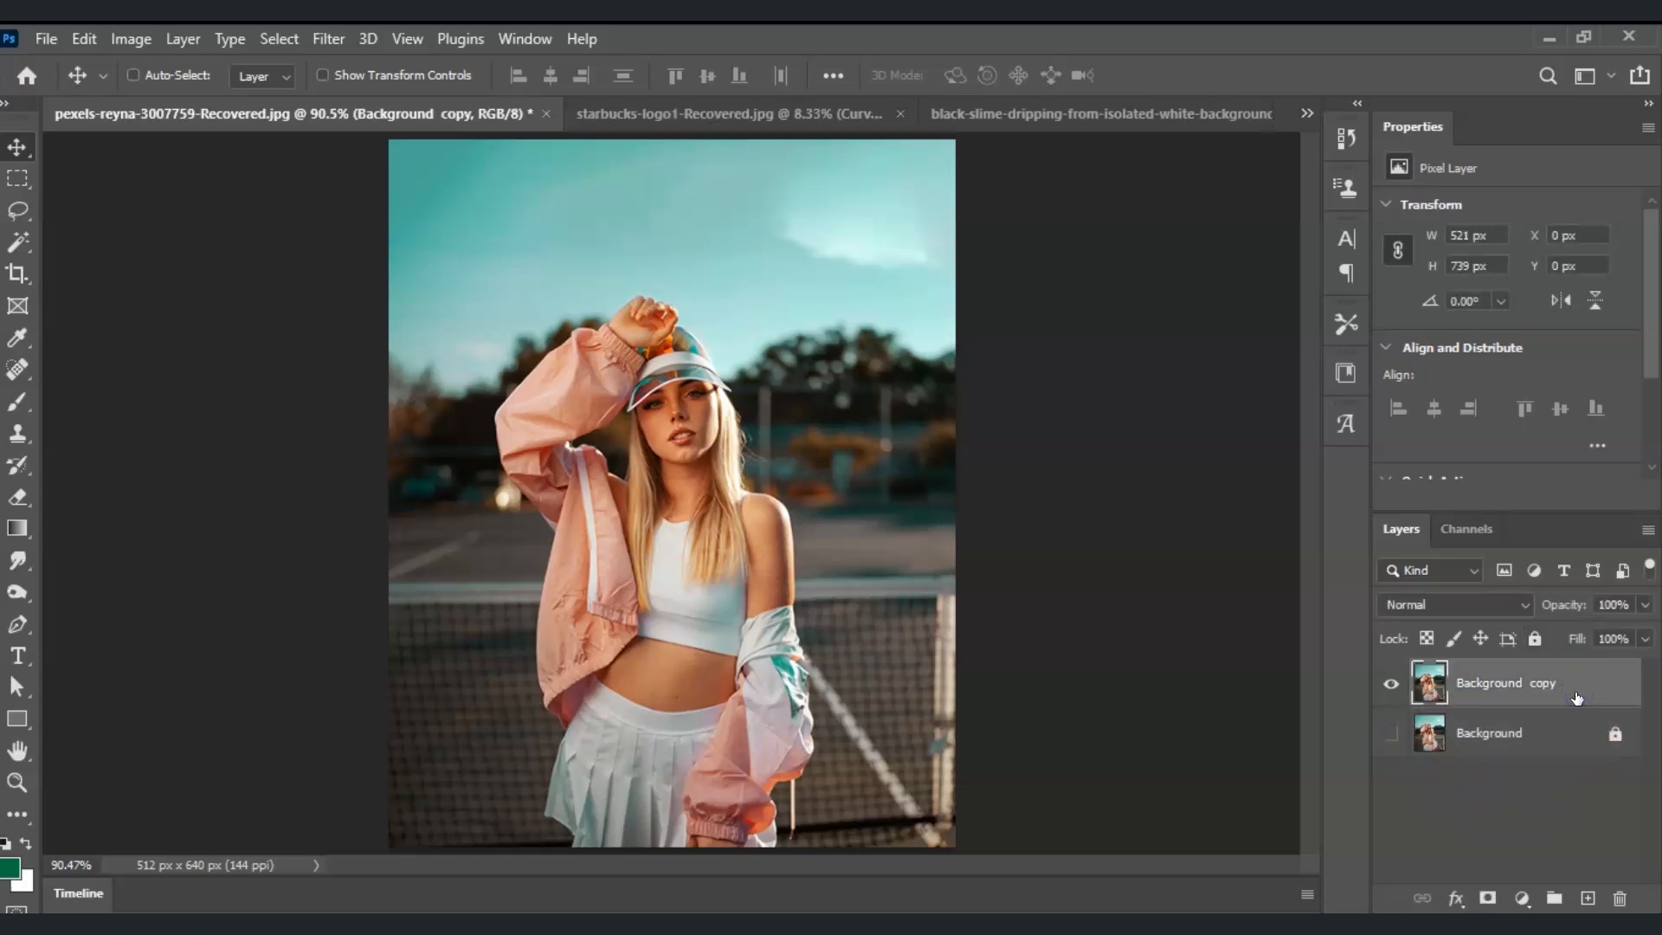
- Select the subject on Background copy automatically and turn the selection into a layer mask
left_click(1015, 776)
left_click(287, 40)
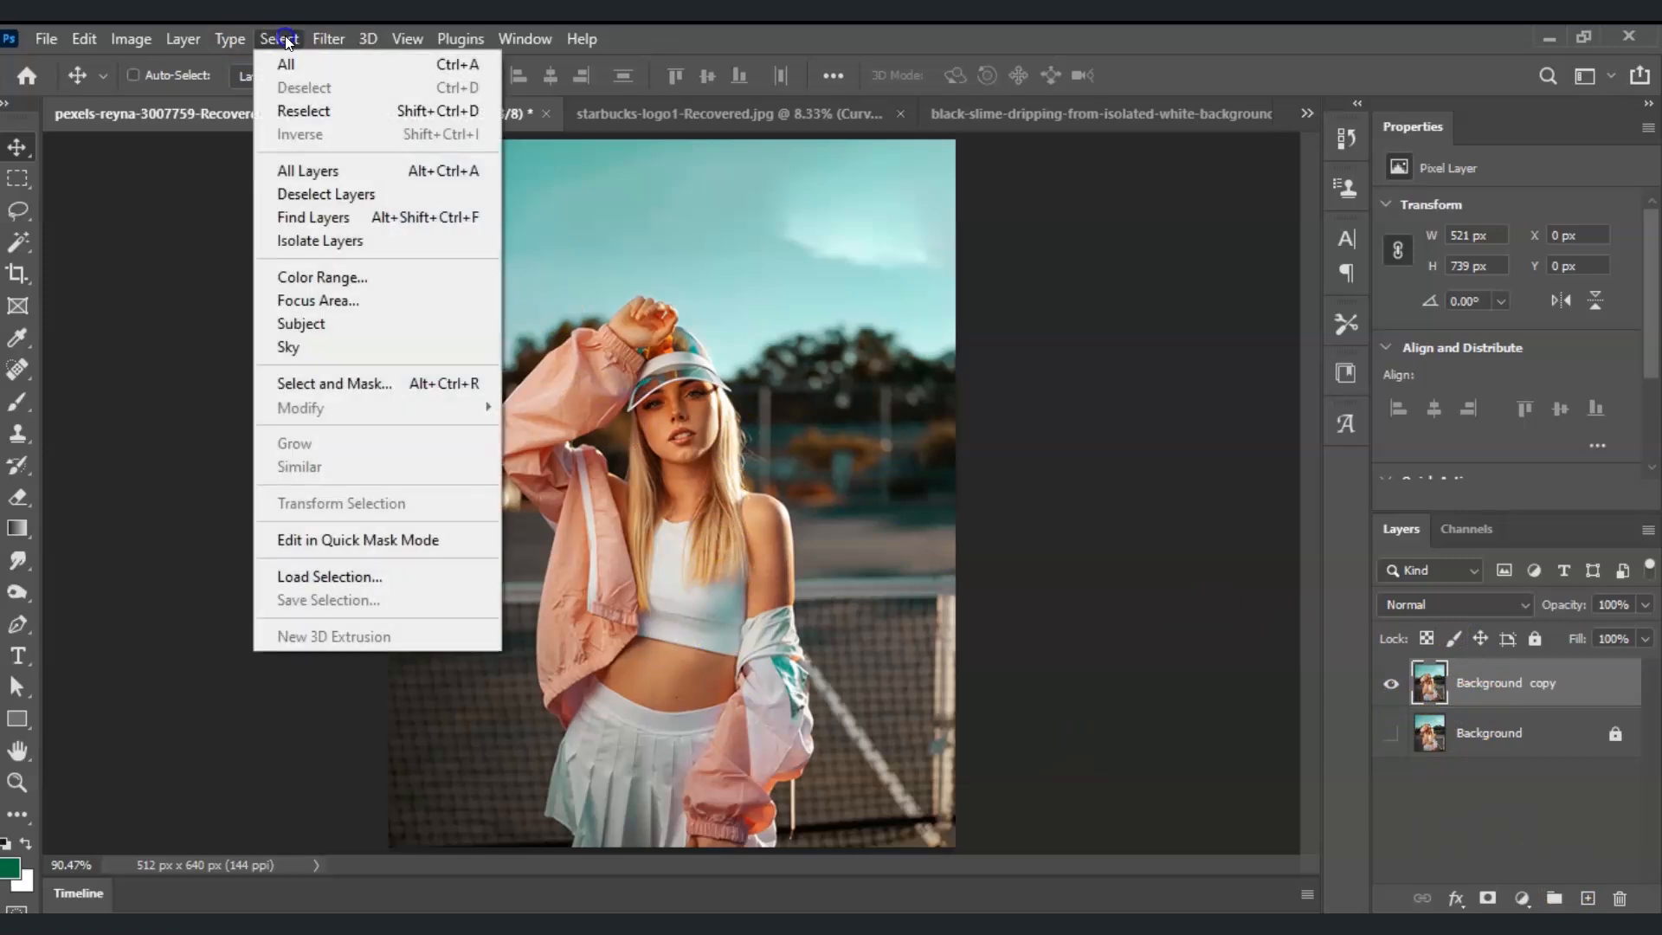
left_click(367, 317)
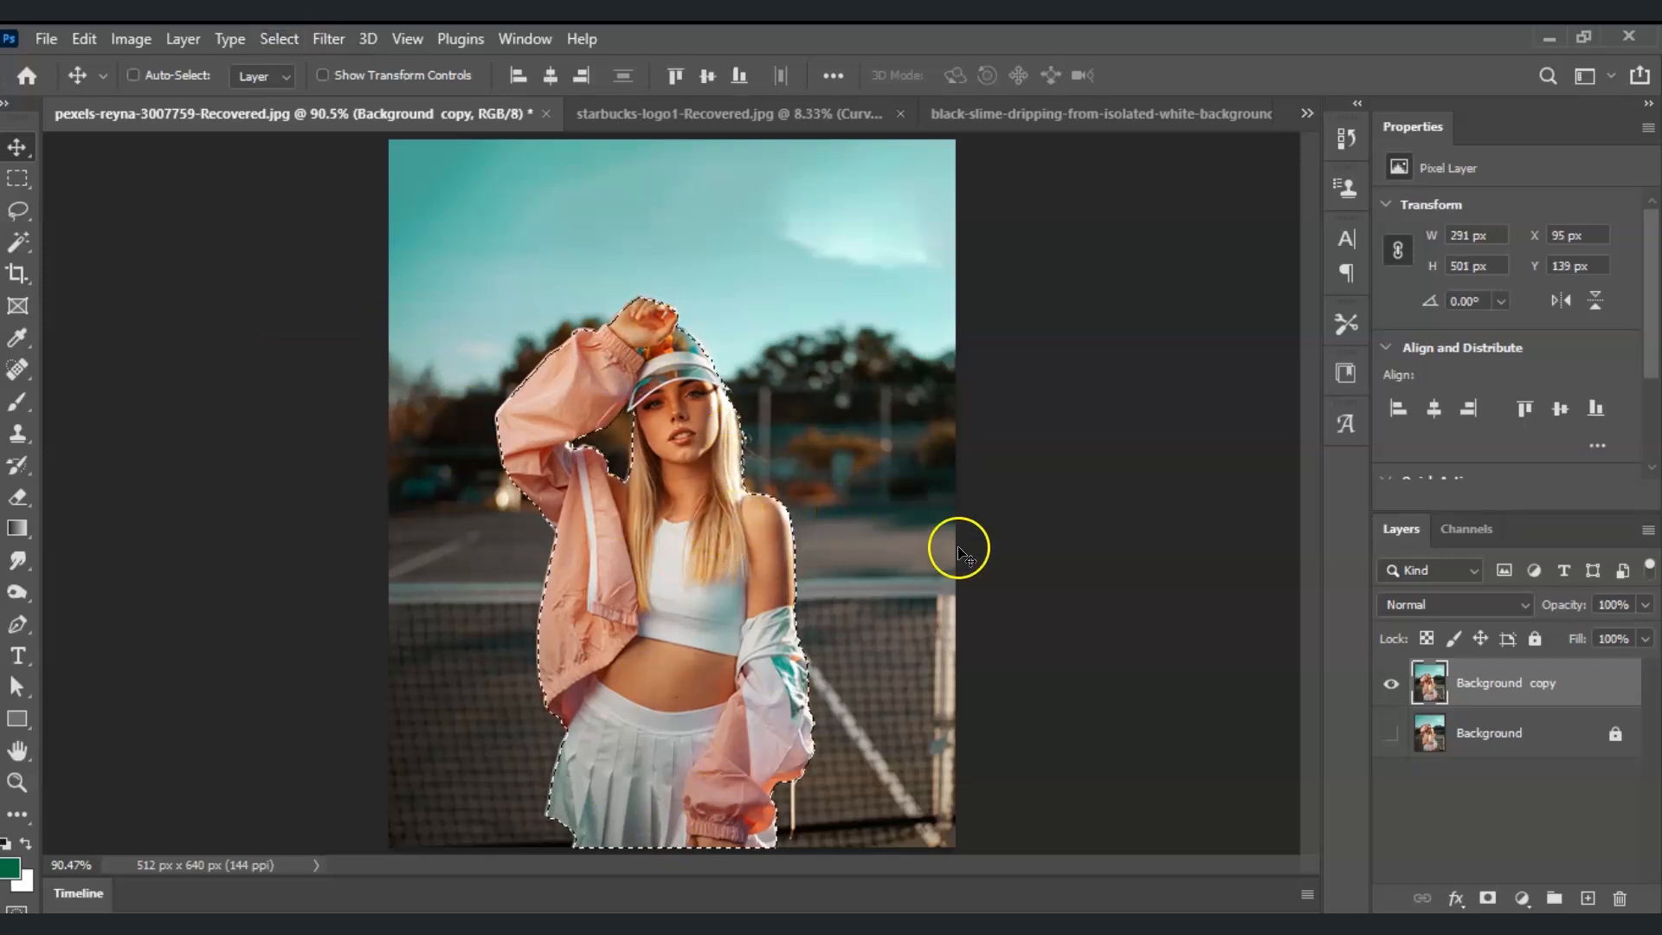
left_click(1487, 900)
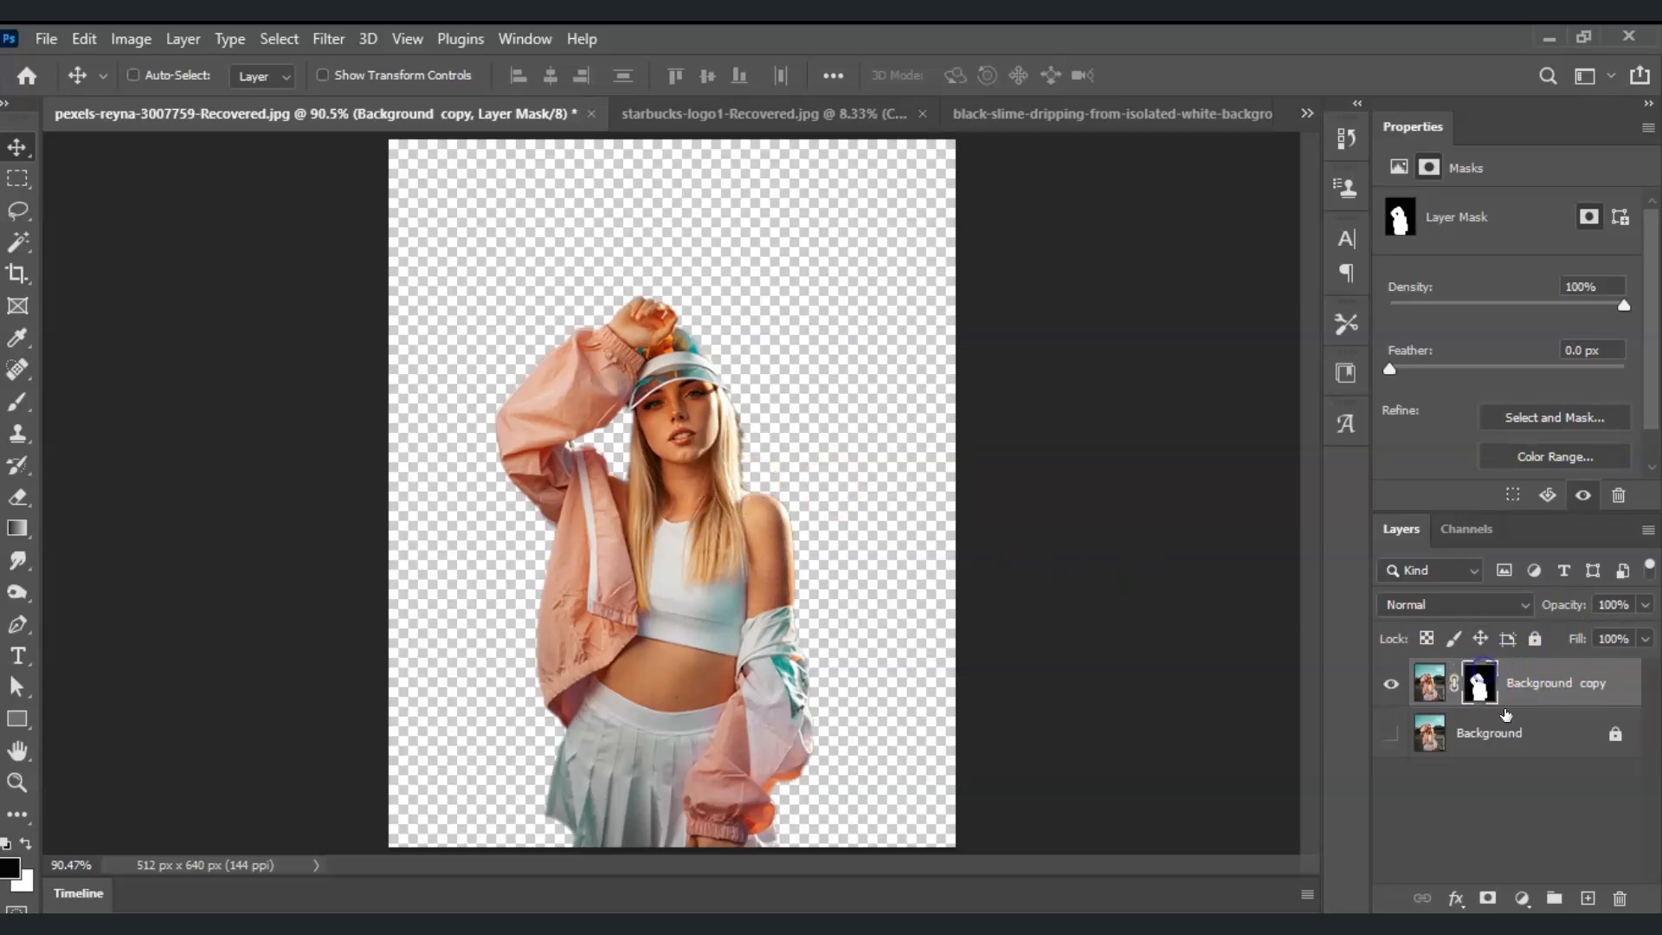
- Open the Background copy mask in Select and Mask and set its feather to 0.9 px
left_click(1581, 415)
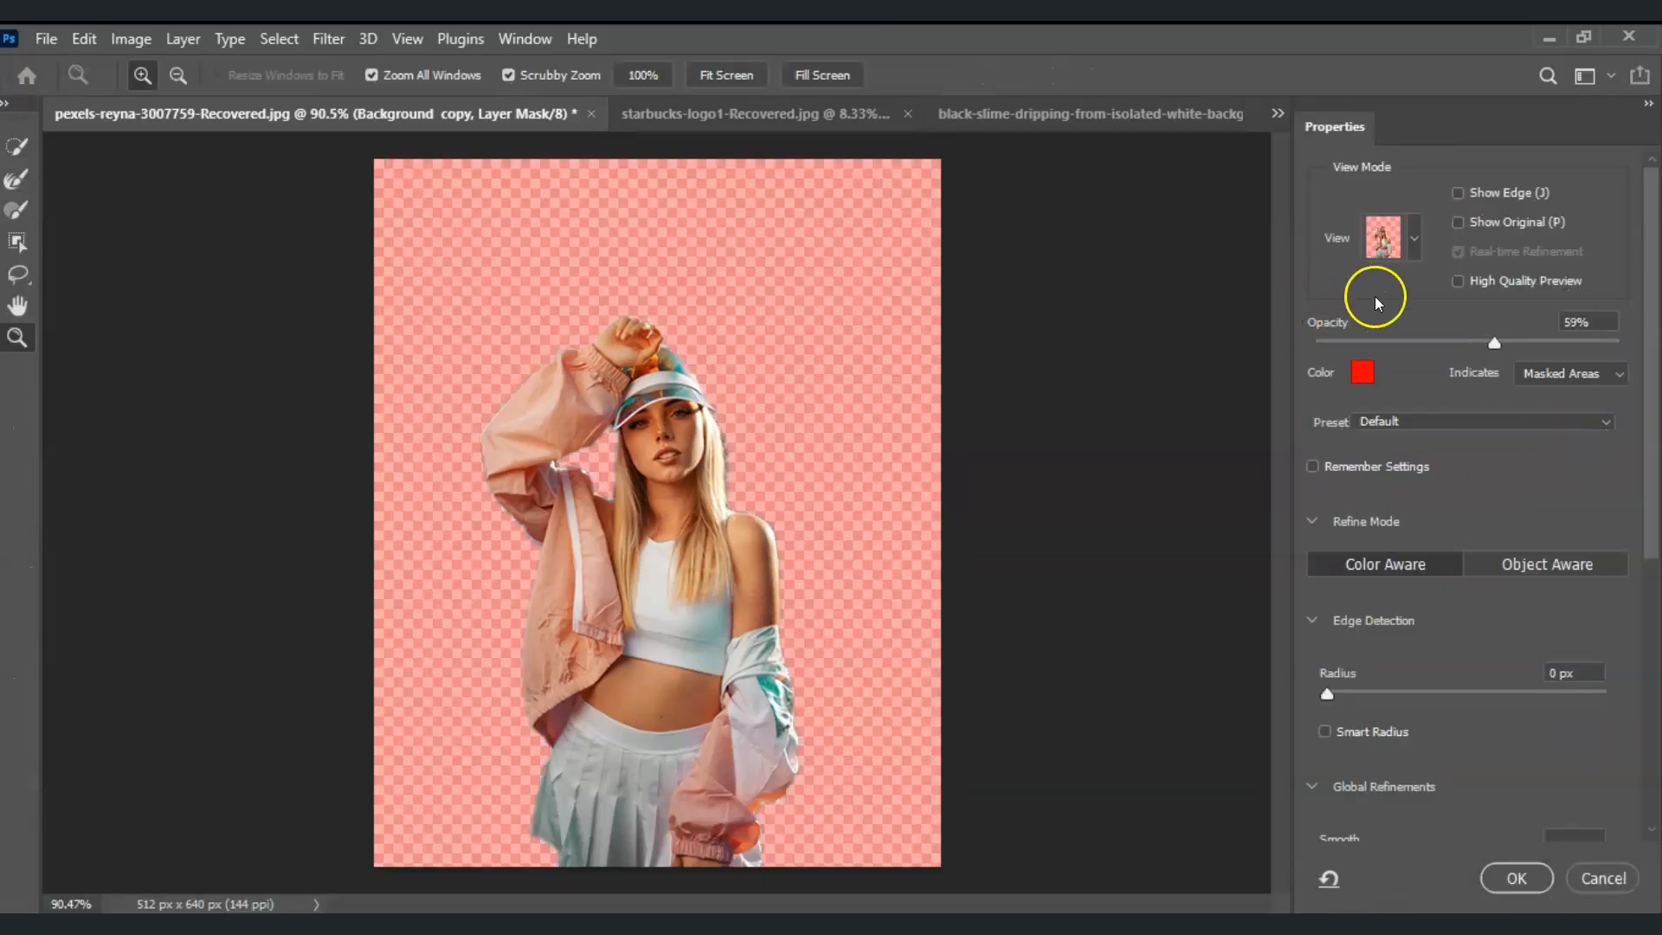
scroll(1462, 573, "down", 5)
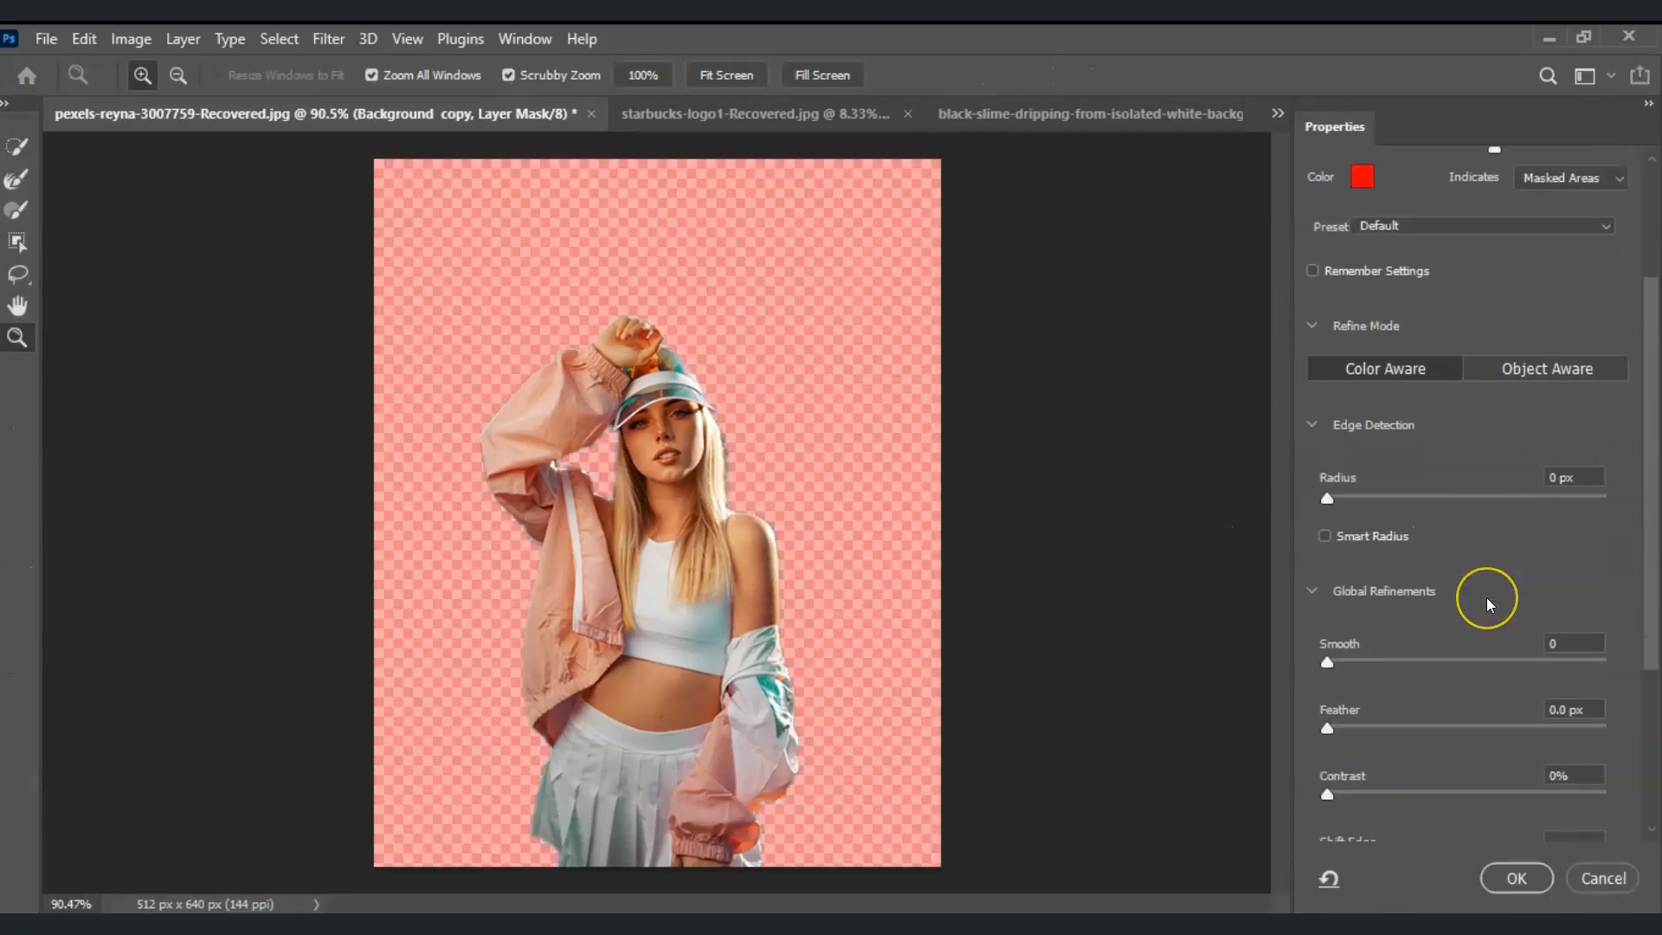
scroll(1487, 598, "down", 3)
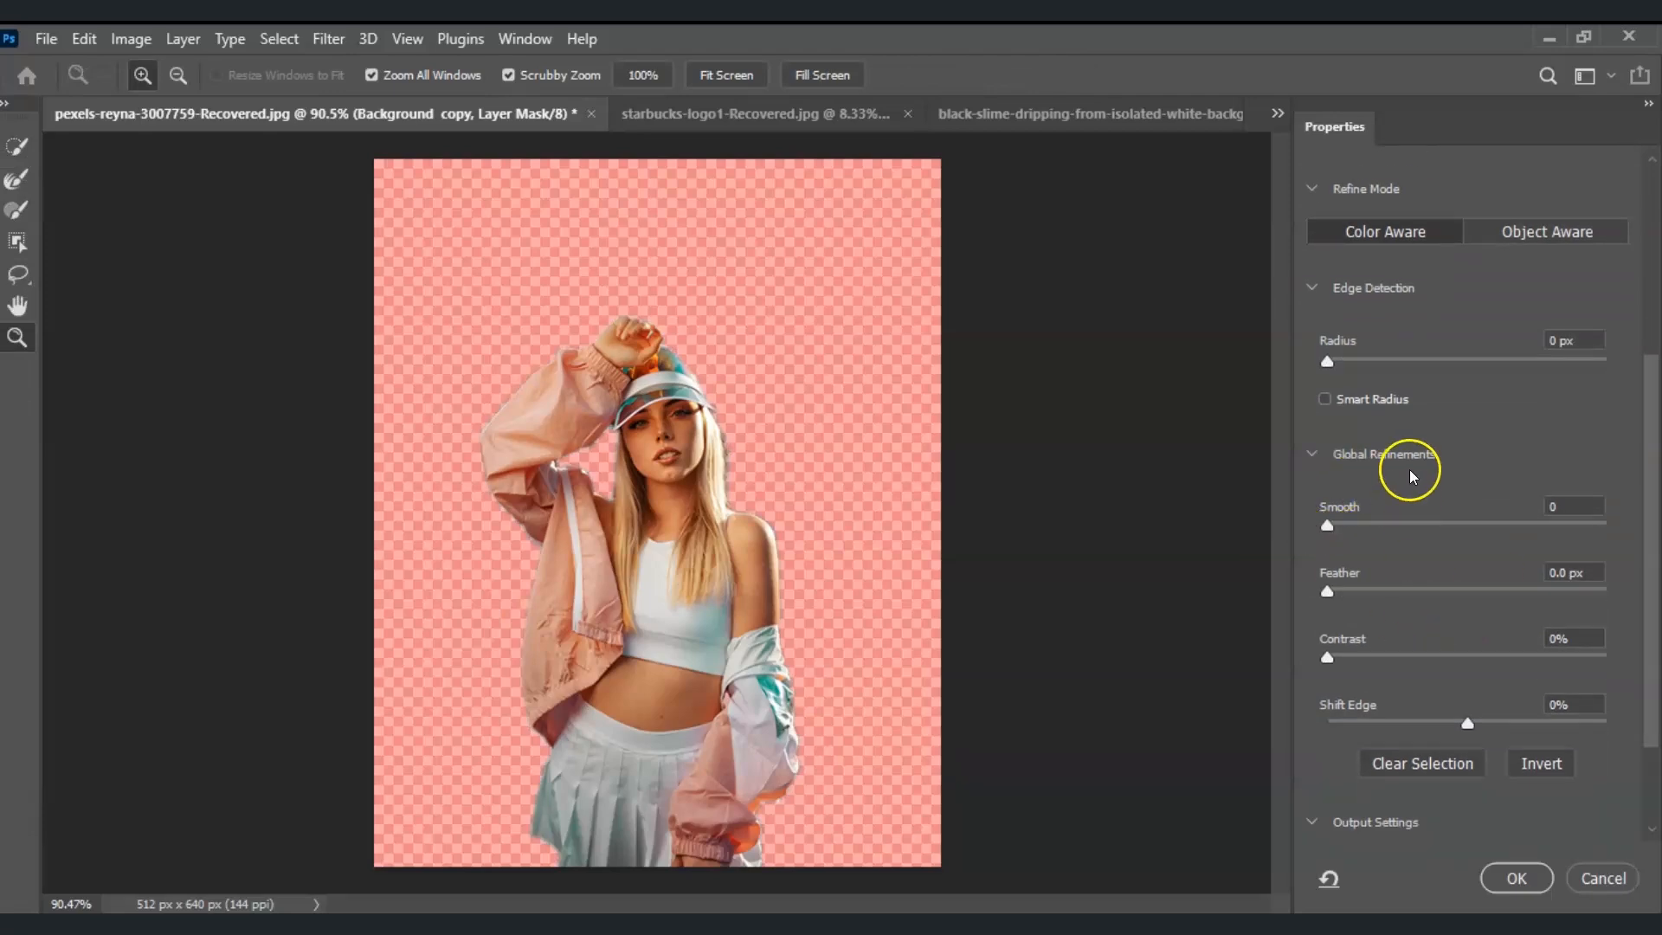
scroll(1409, 469, "up", 7)
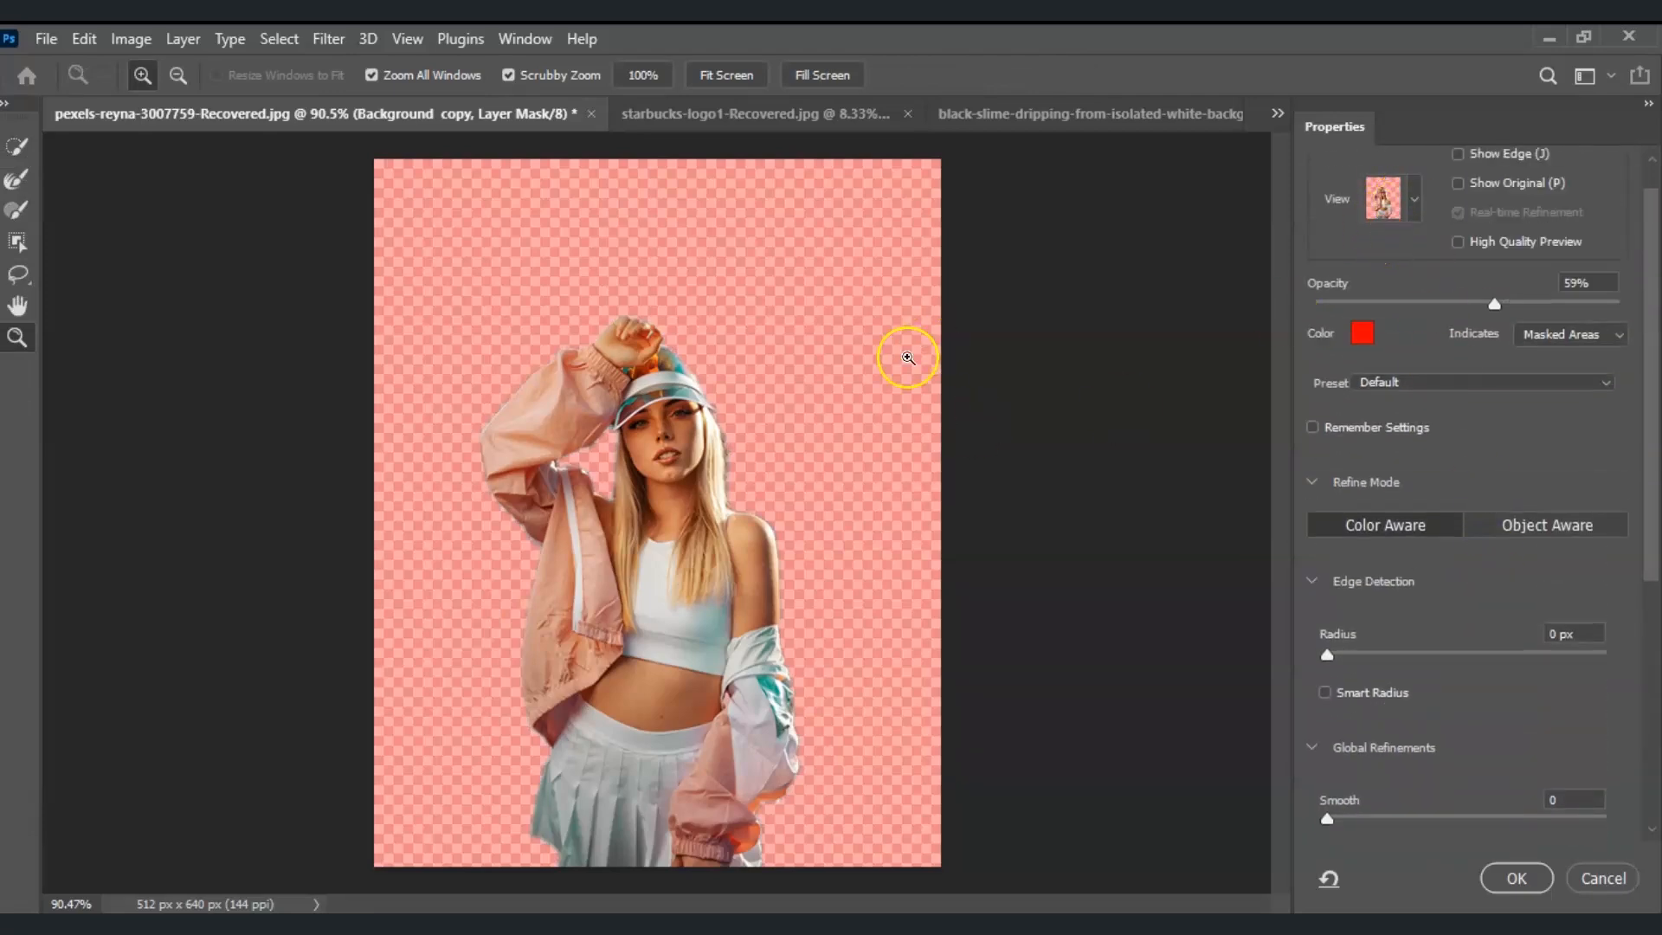
left_click(694, 448)
left_click(706, 446)
left_click(719, 485)
left_click_drag(948, 901, 931, 900)
scroll(1457, 516, "down", 4)
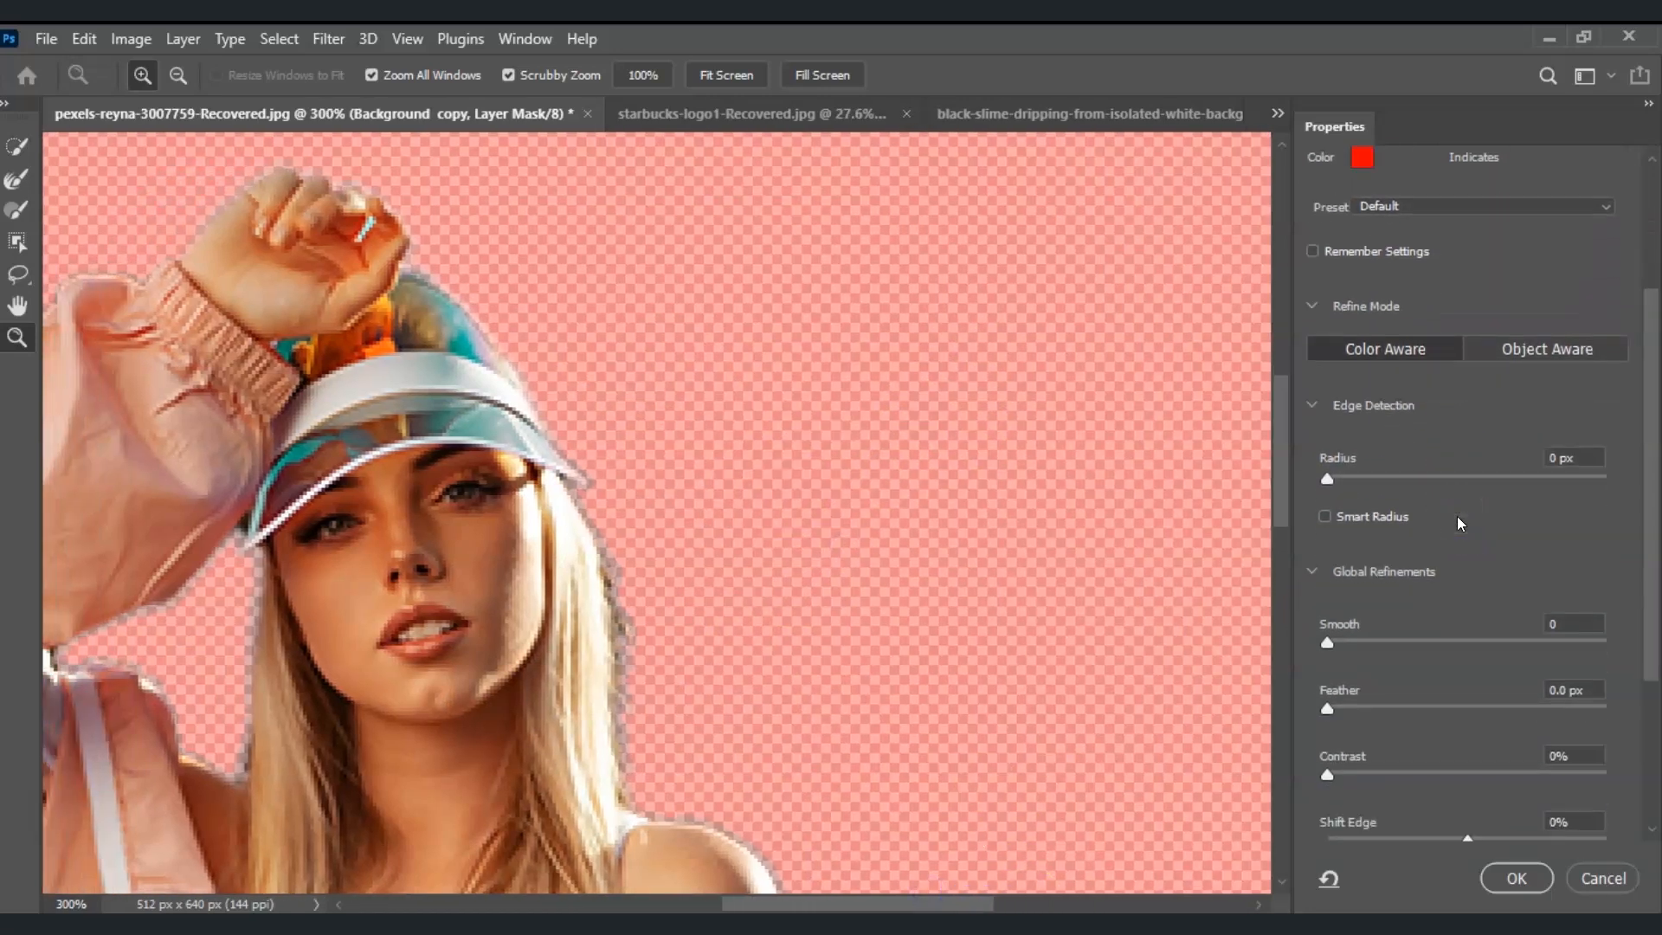
scroll(1458, 516, "down", 1)
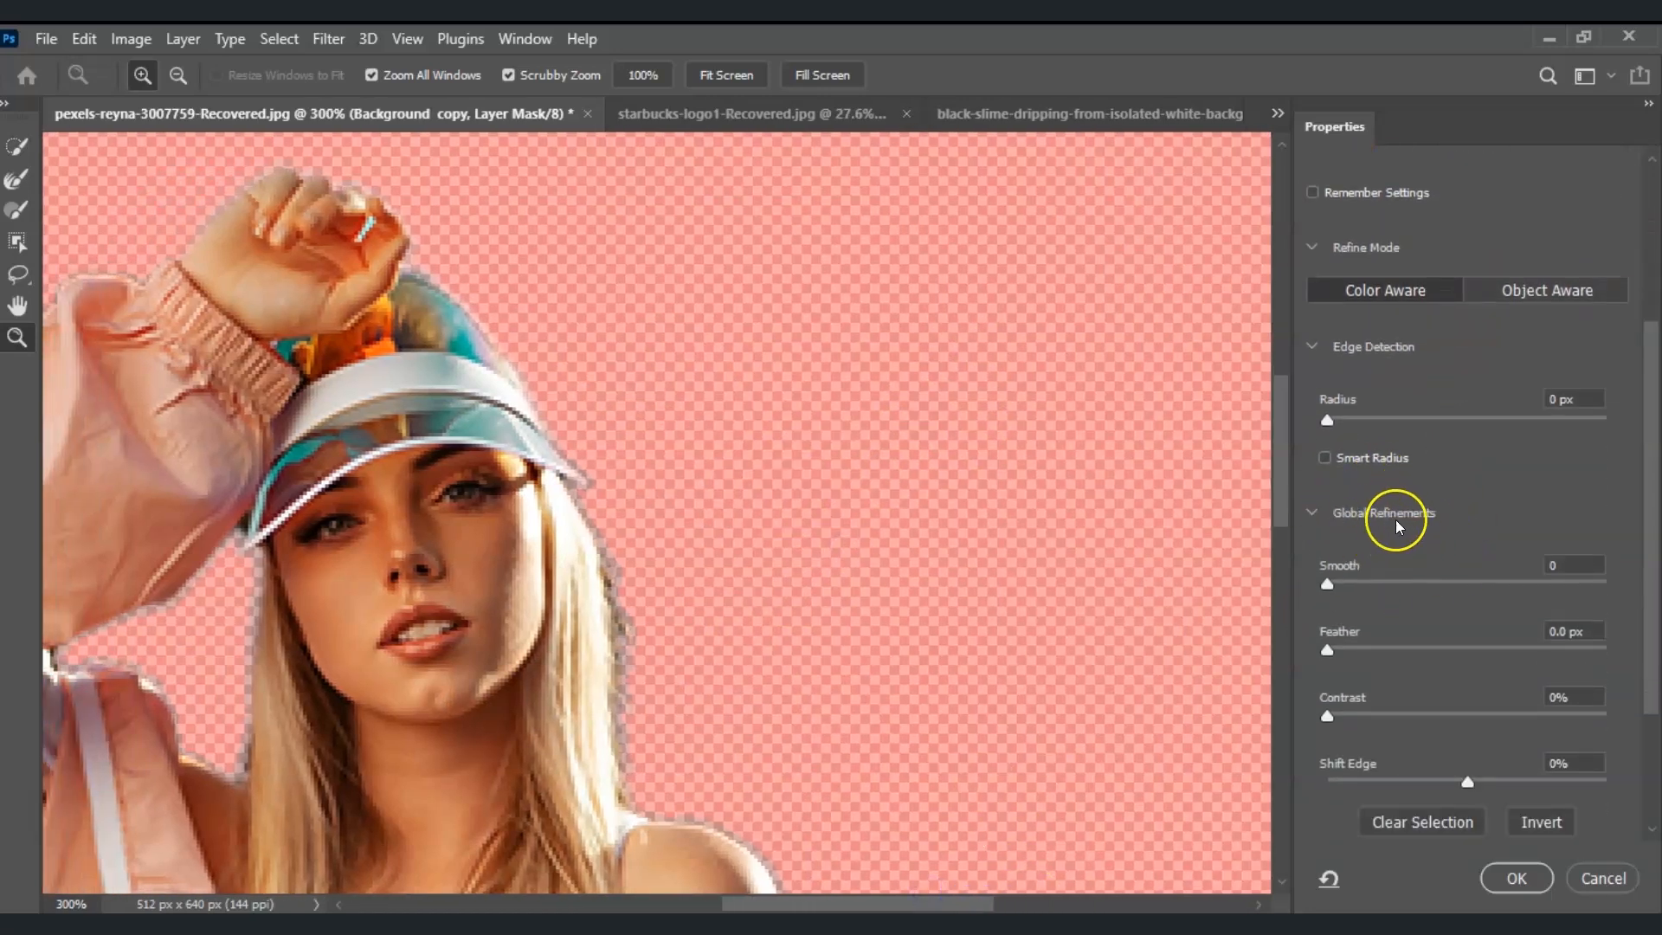
scroll(1348, 655, "down", 1)
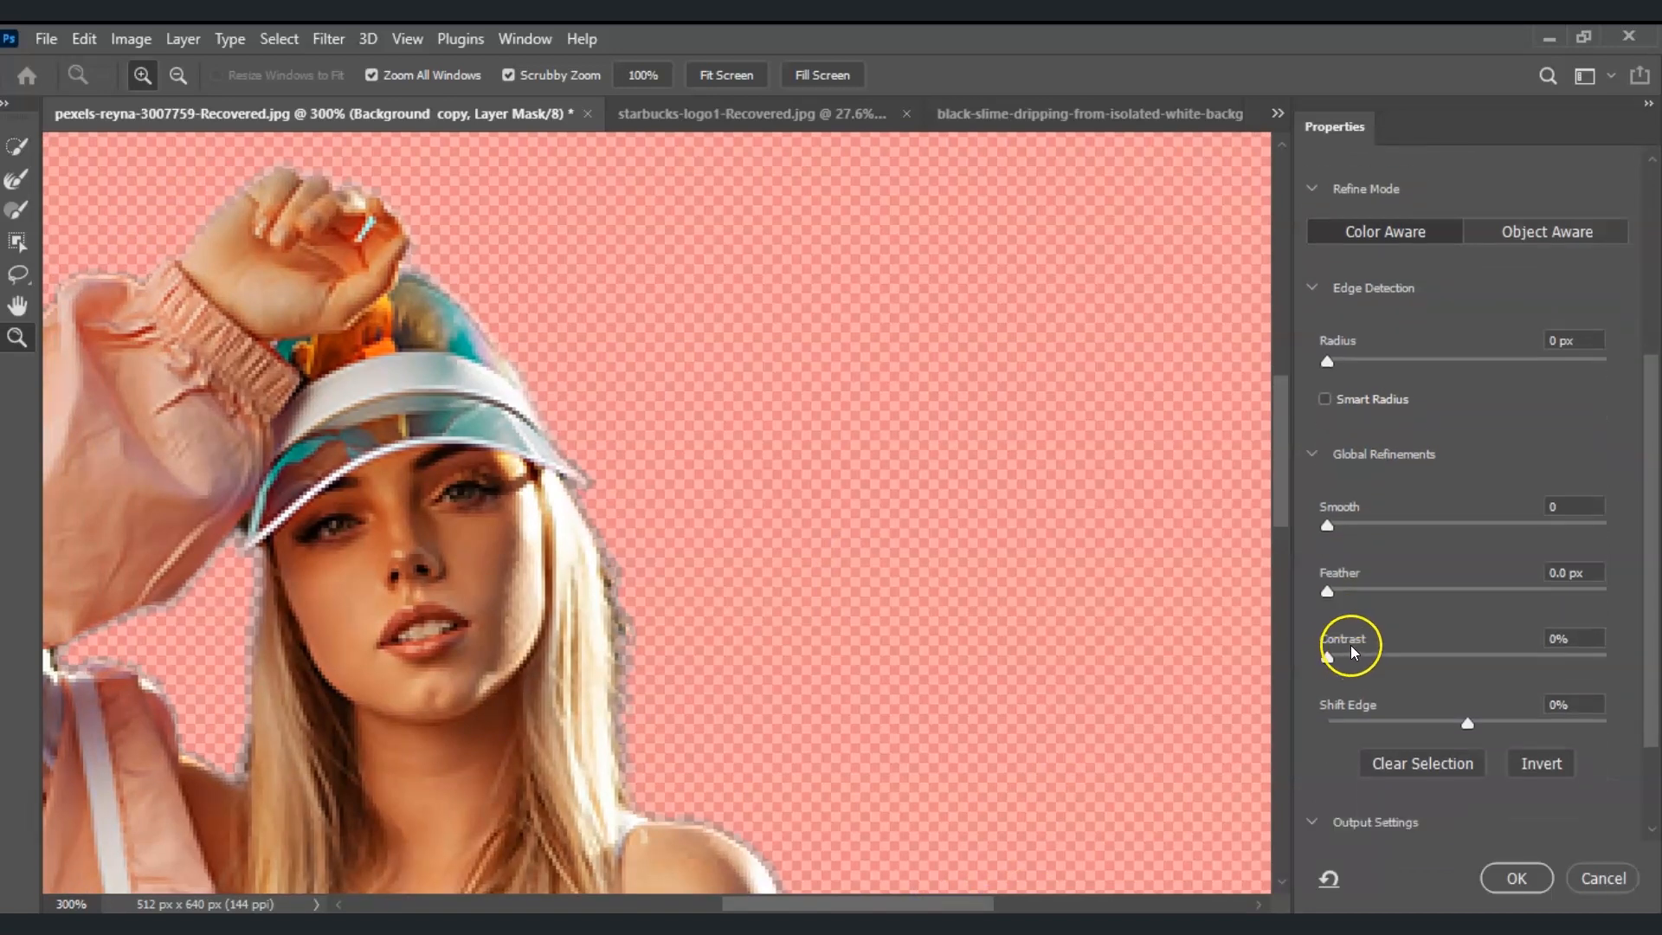
left_click_drag(1328, 592, 1332, 593)
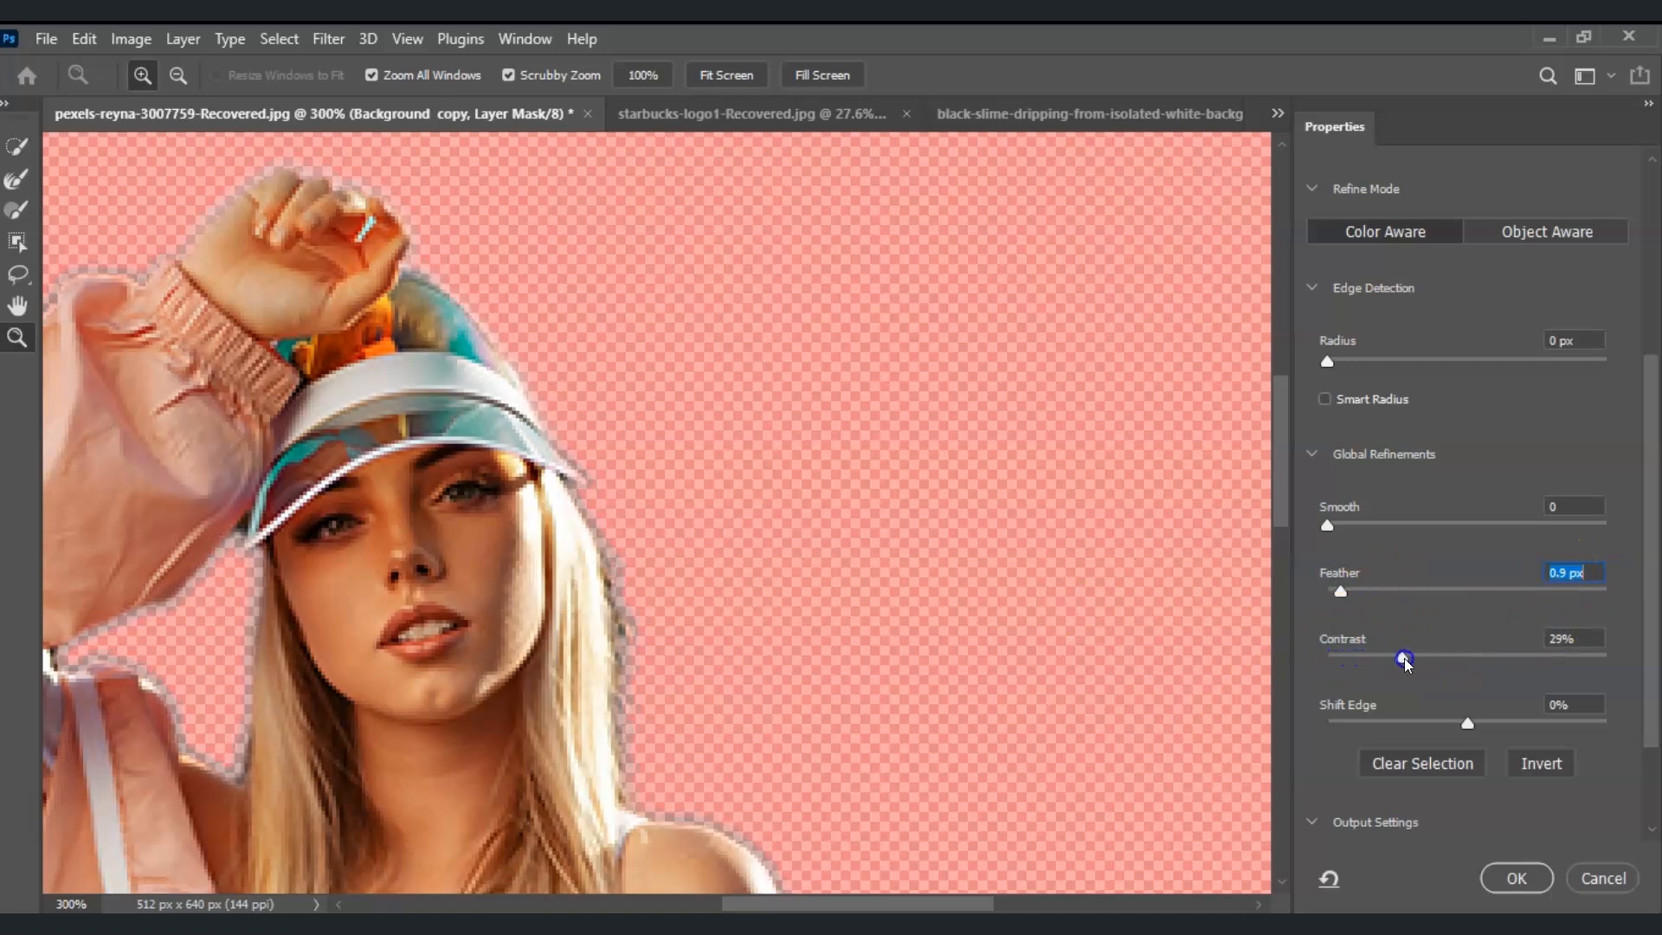
- Set the mask's contrast to 28% and shift edge to -55%, and apply the refinement
left_click(1404, 658)
left_click_drag(1470, 725, 1391, 715)
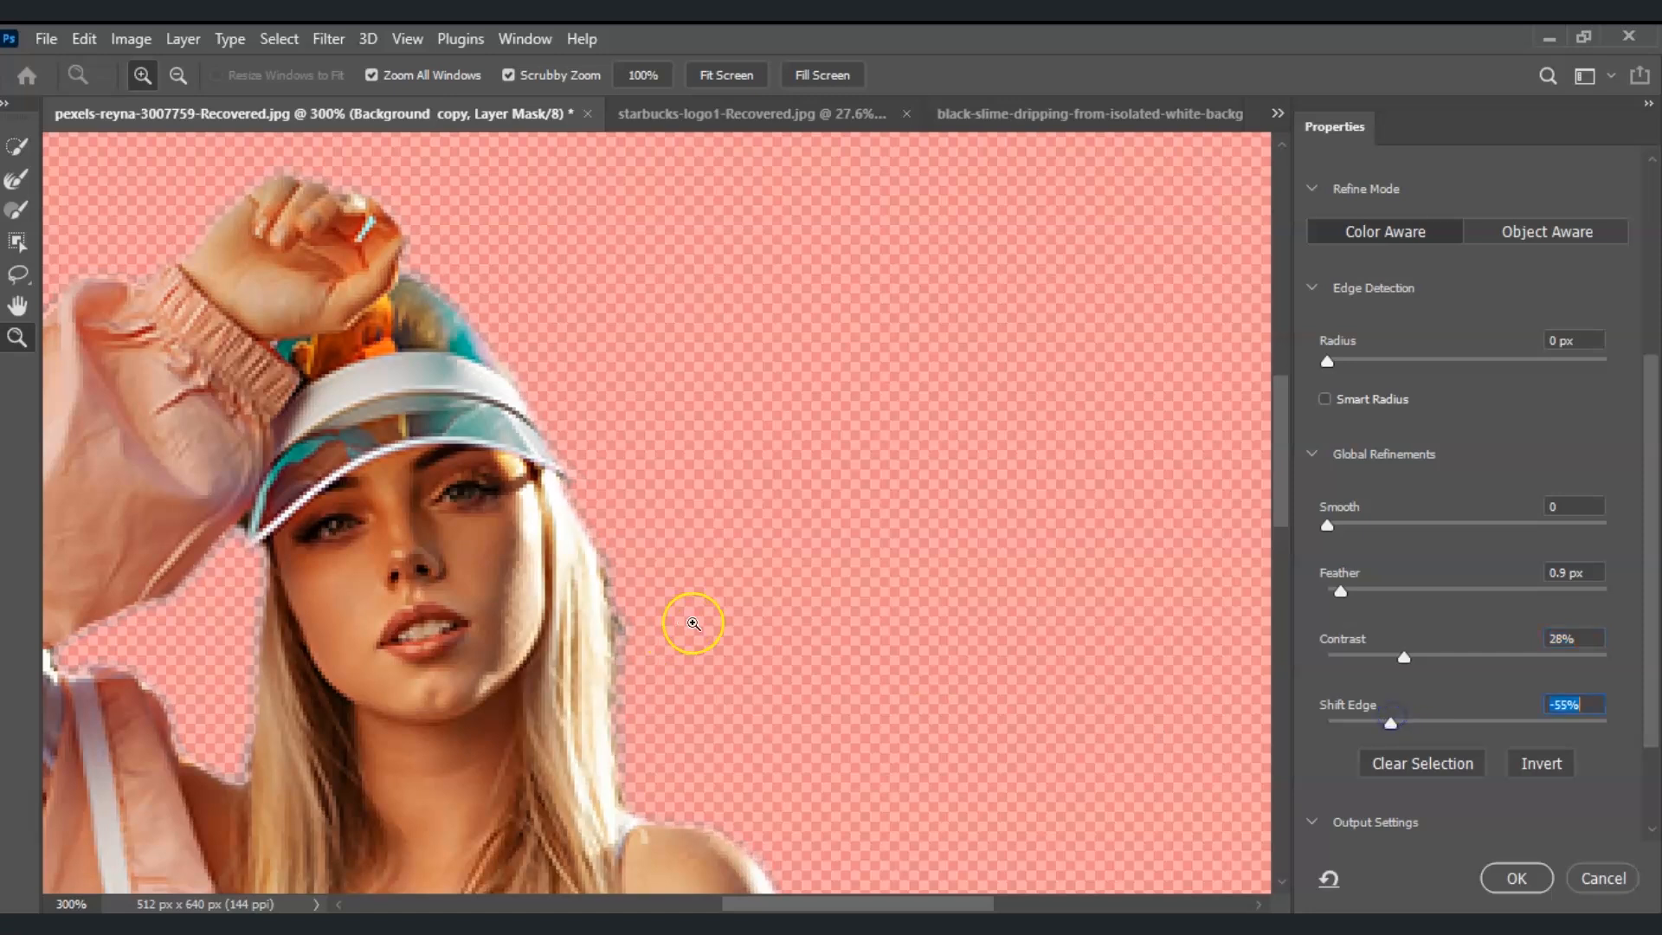
scroll(1262, 520, "down", 6)
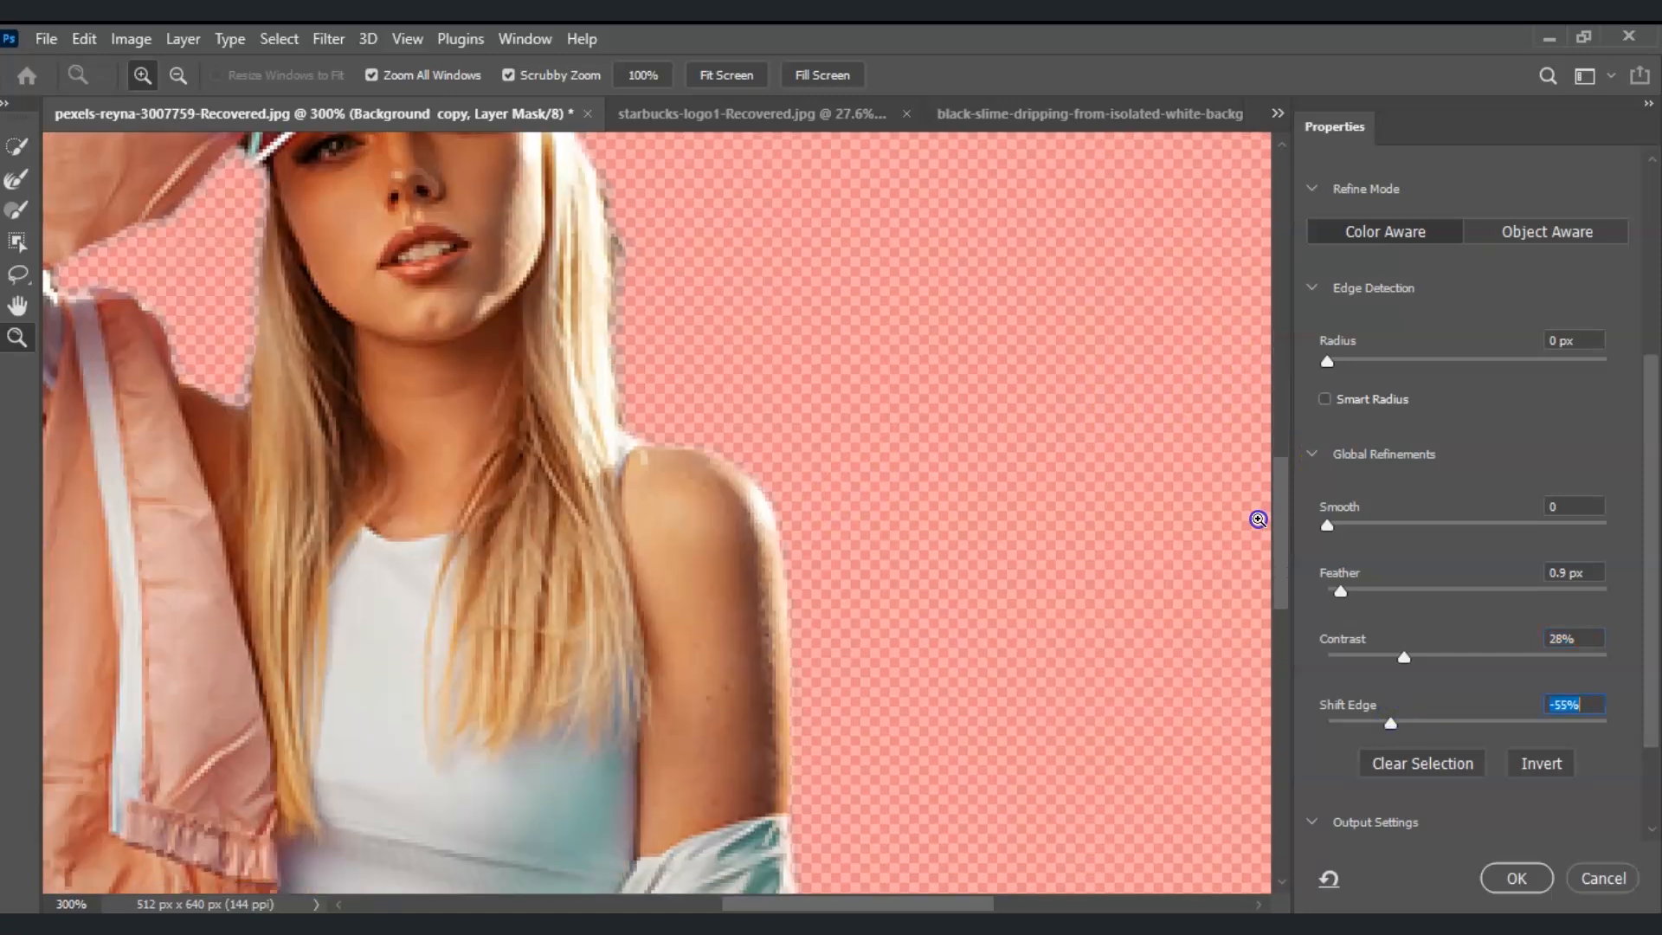
scroll(1259, 455, "up", 5)
scroll(1258, 456, "up", 1)
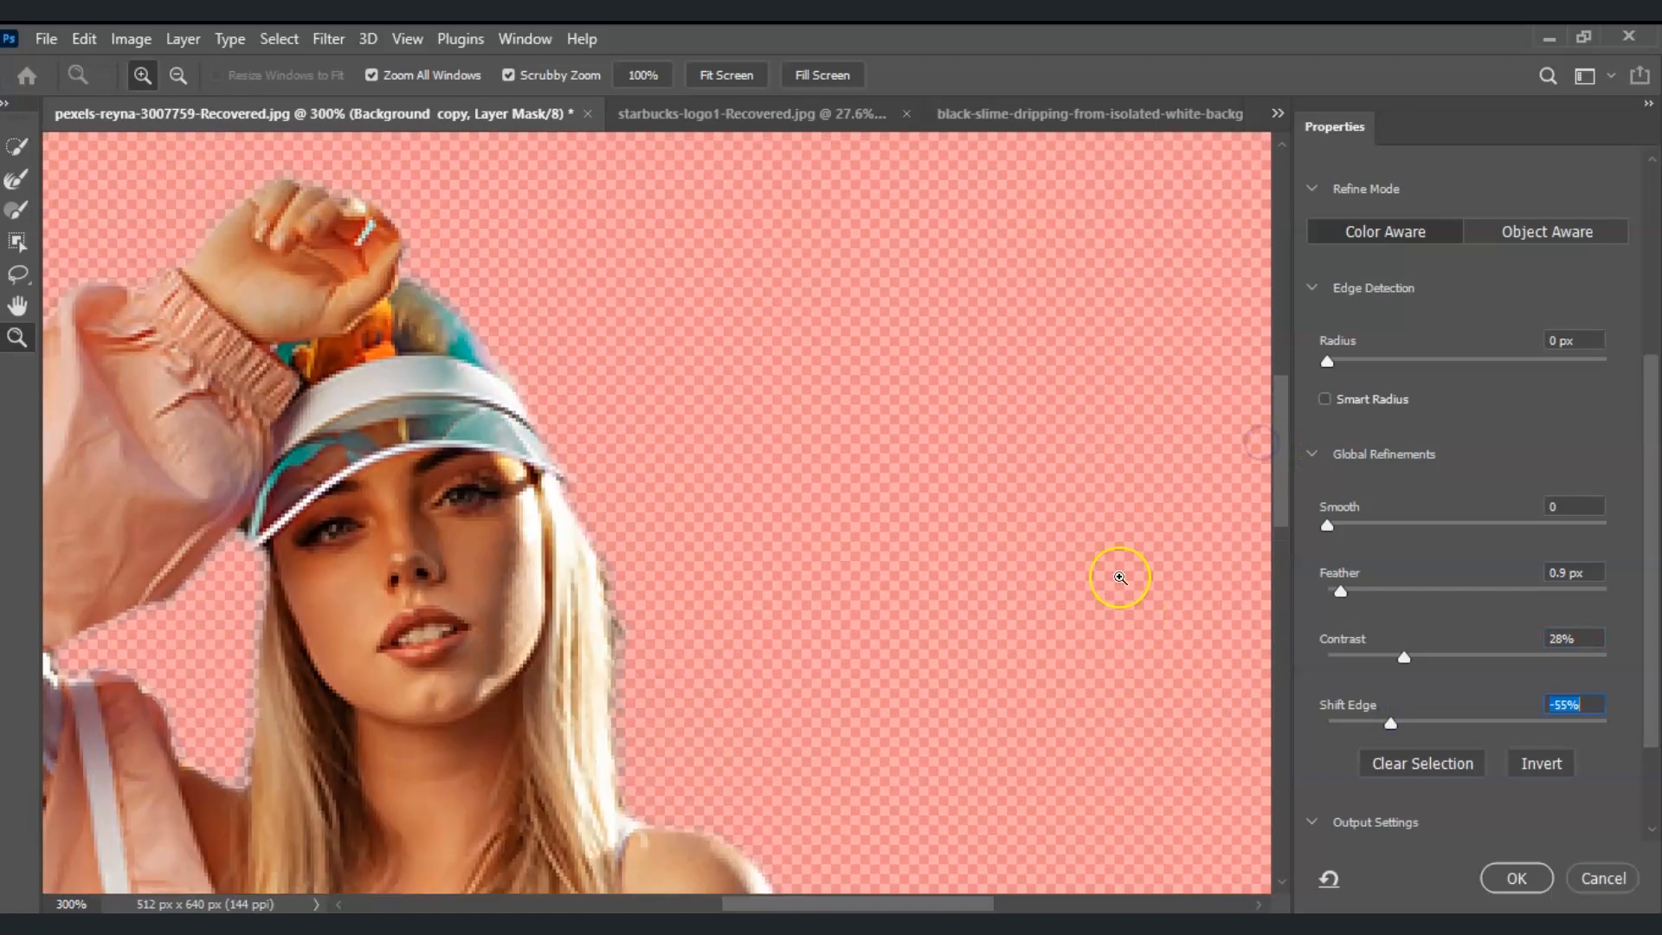
left_click(1496, 880)
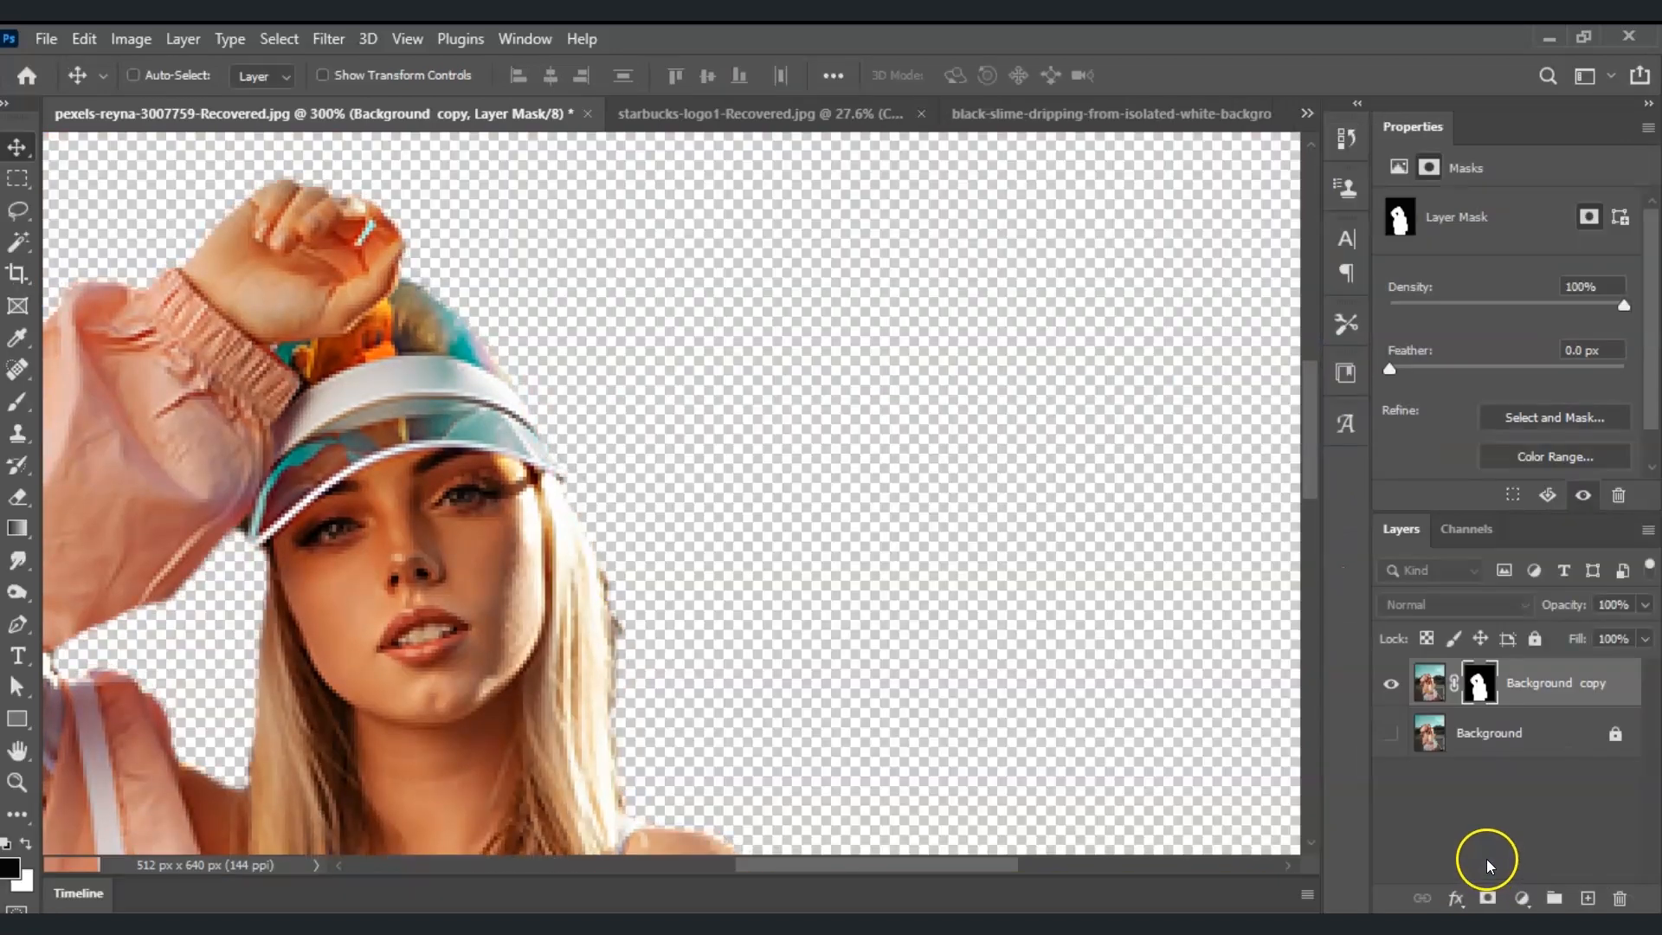
- Copy the black slime dripping image into the portrait document as a new layer above the masked woman
scroll(1314, 499, "down", 1)
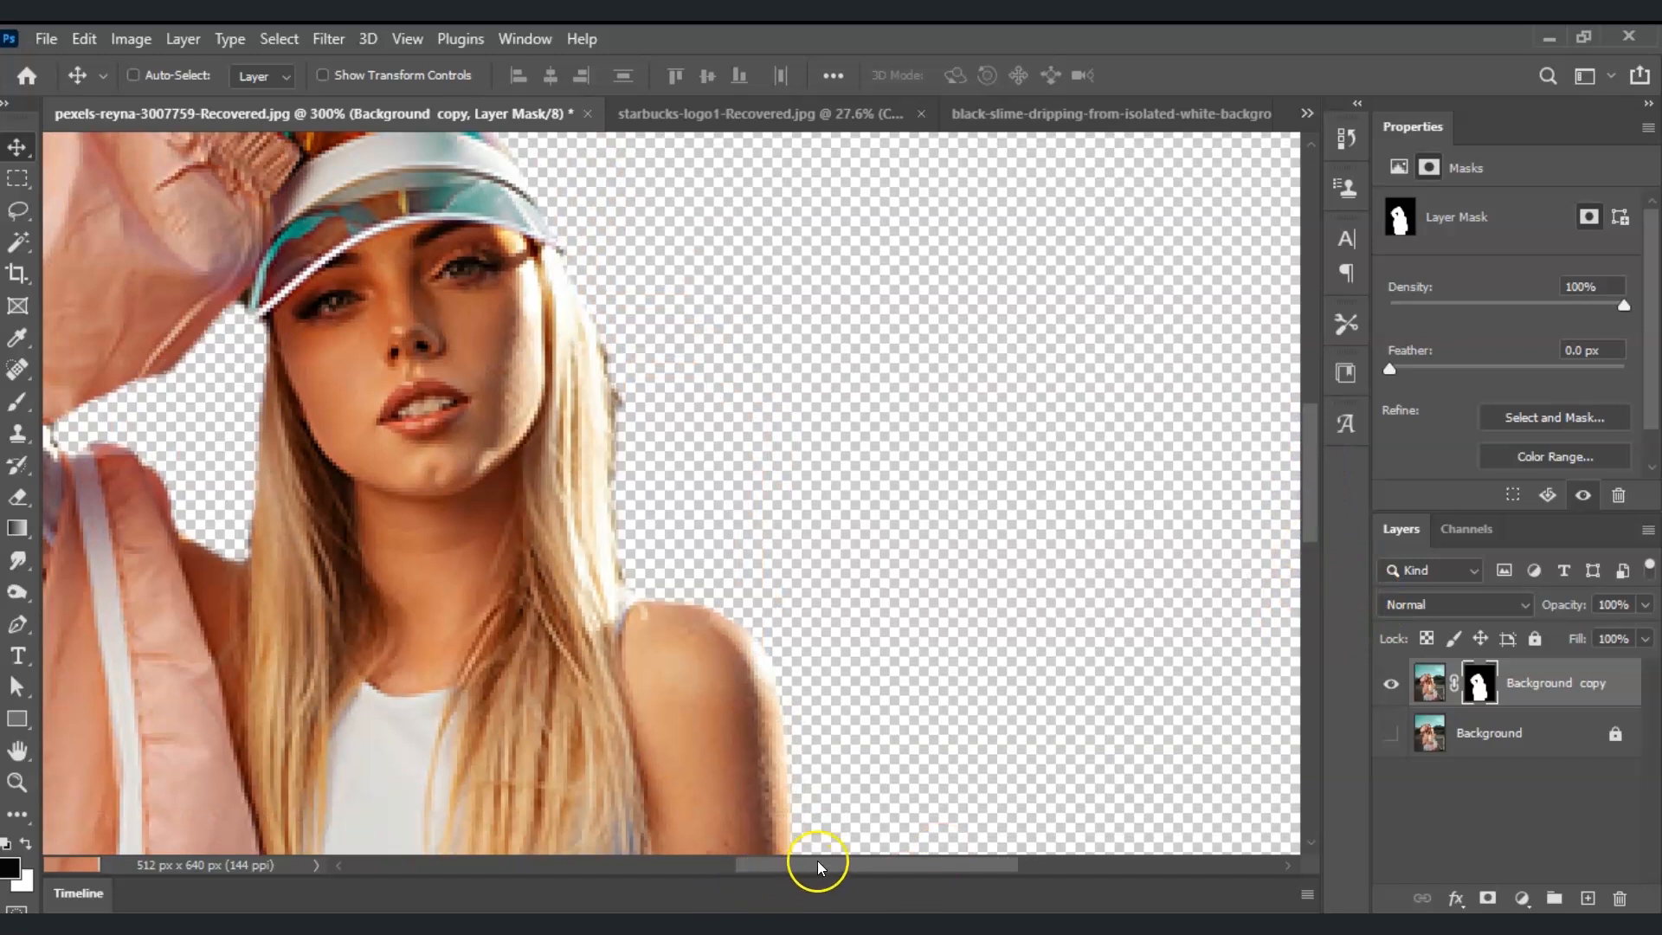
left_click_drag(820, 865, 735, 864)
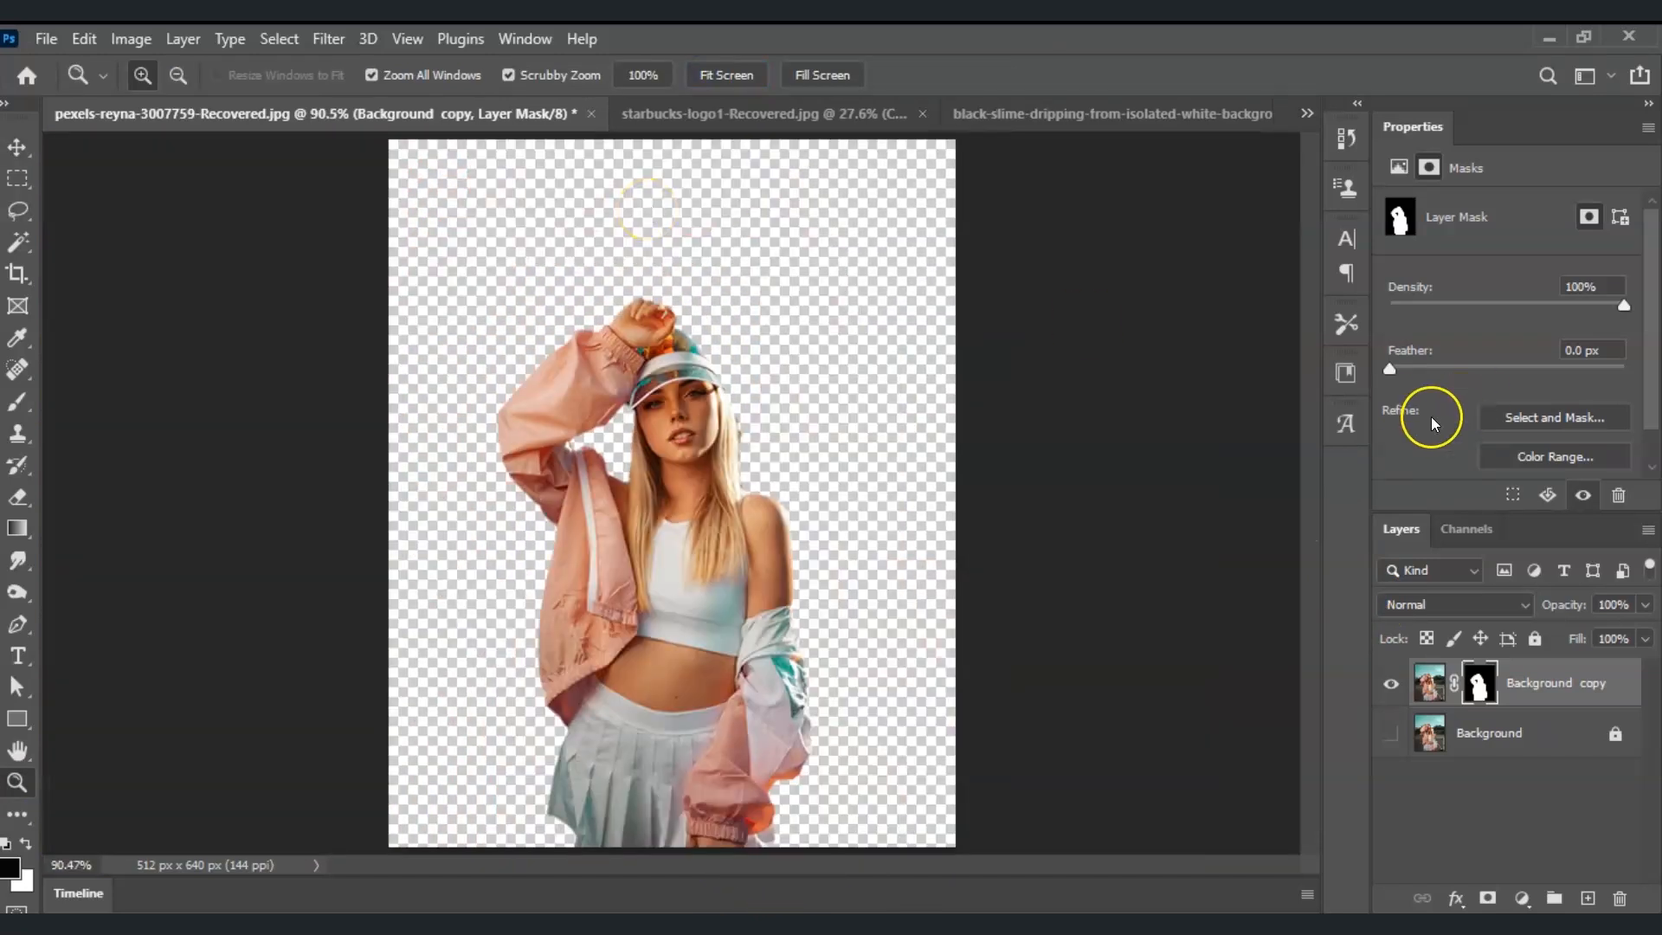
left_click(1114, 114)
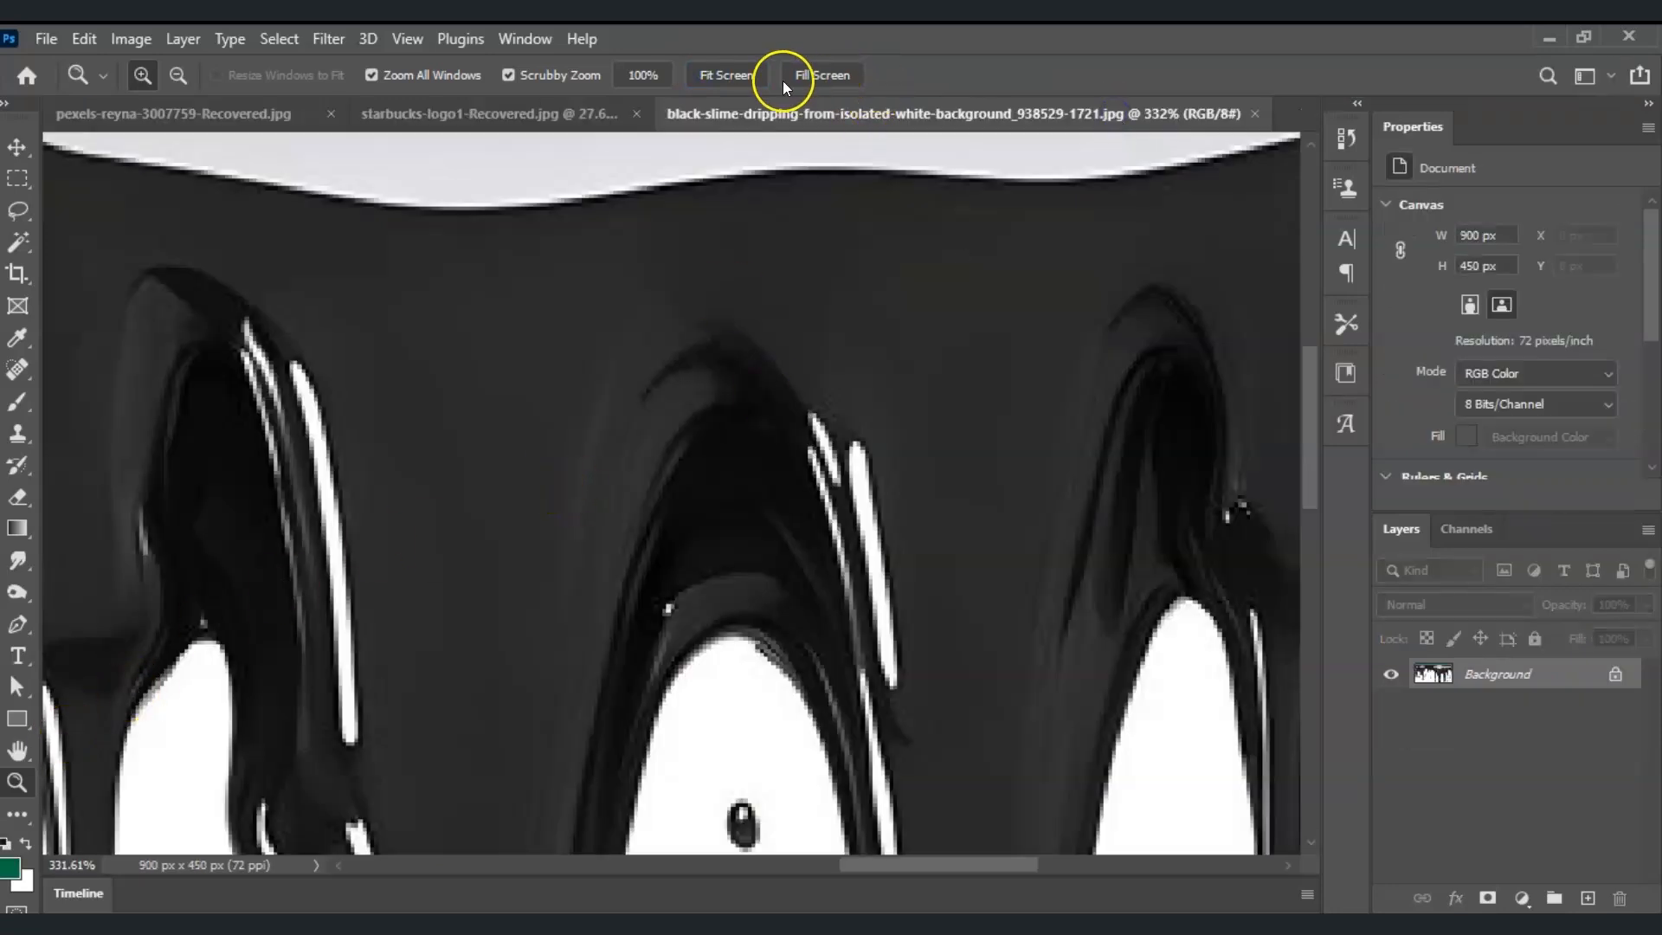
left_click(725, 75)
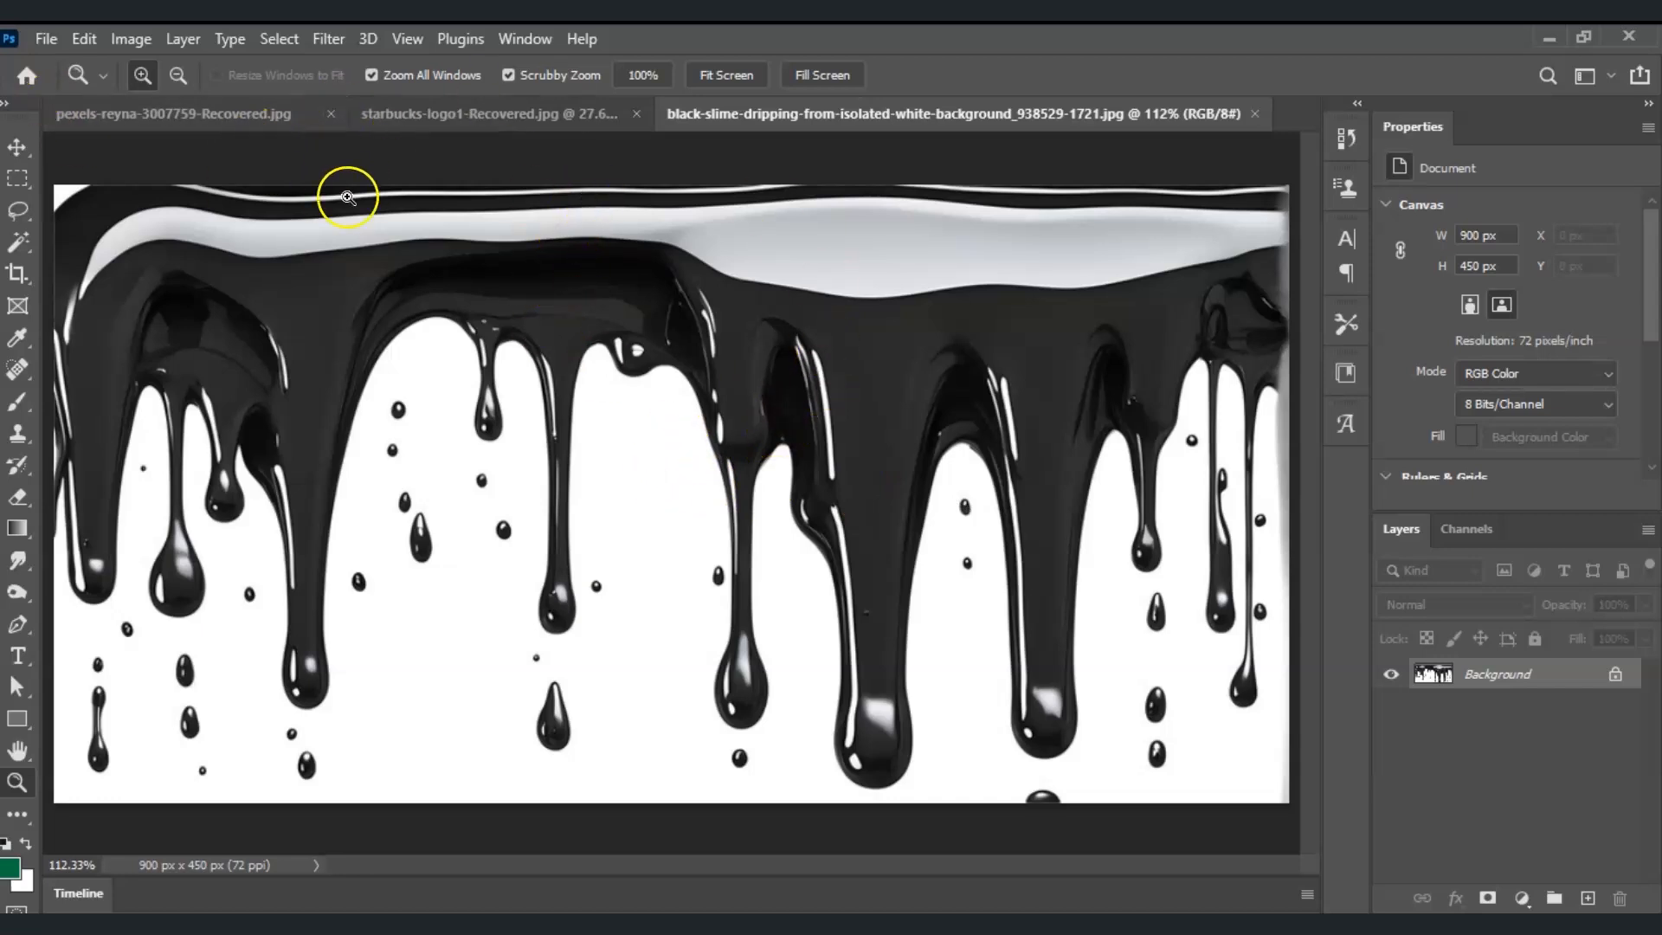
left_click(17, 148)
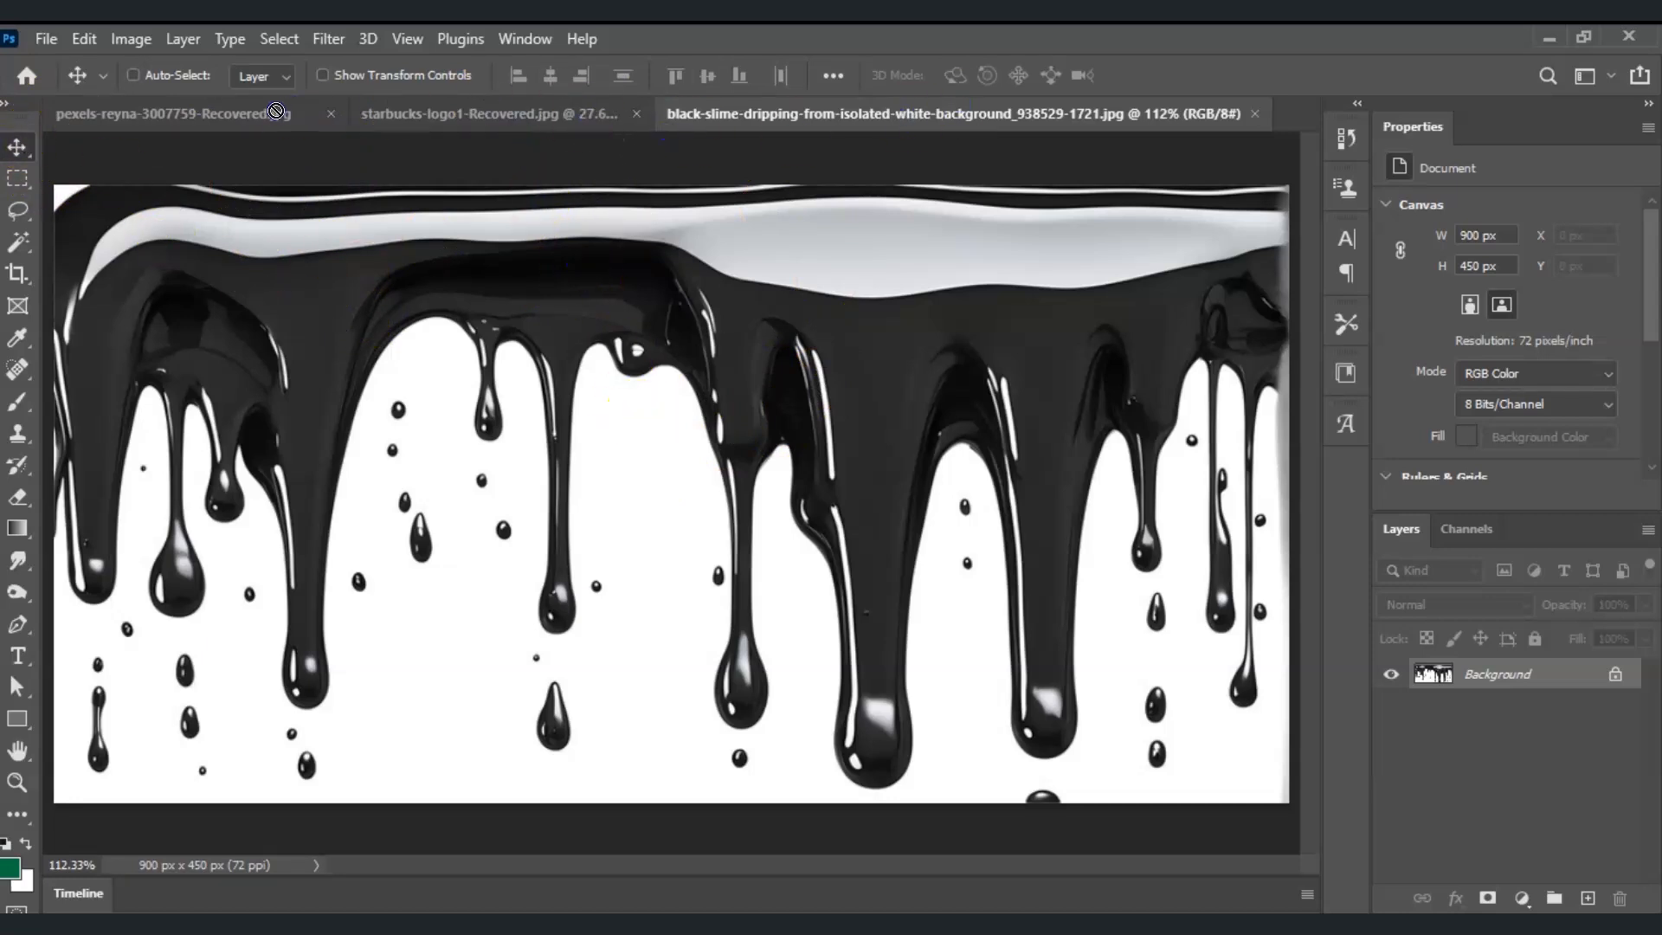
left_click(266, 113)
left_click_drag(691, 455, 691, 454)
left_click_drag(824, 360, 750, 493)
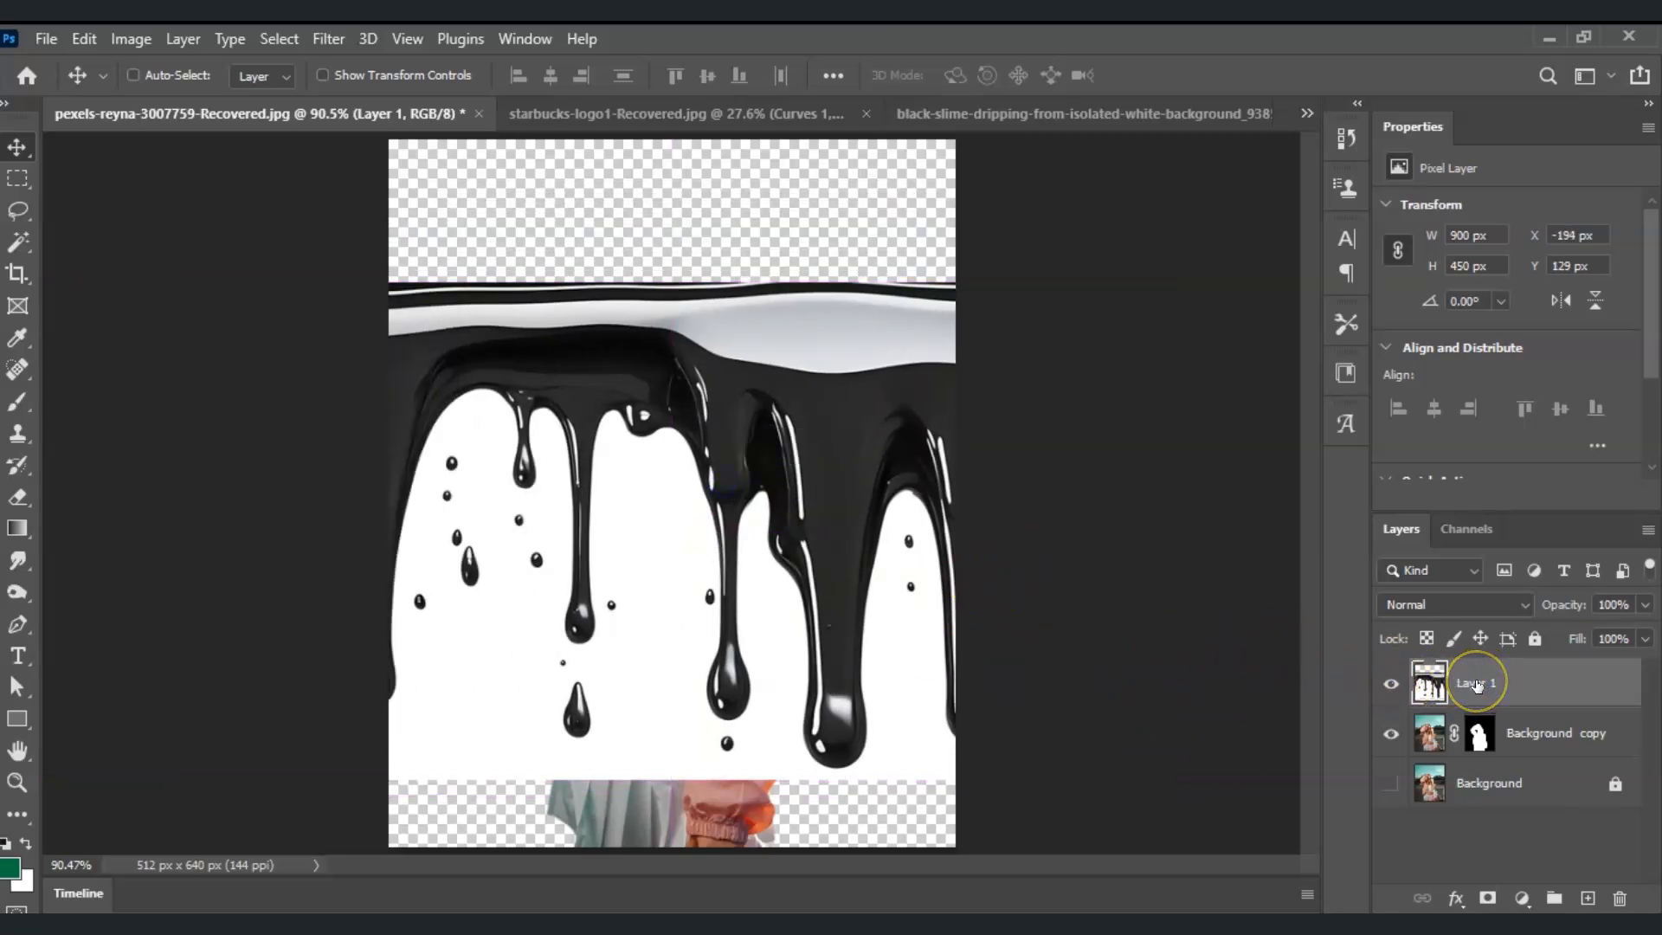
- Scale the slime layer down to about 27% and place it across the woman's waist
key("ctrl+t")
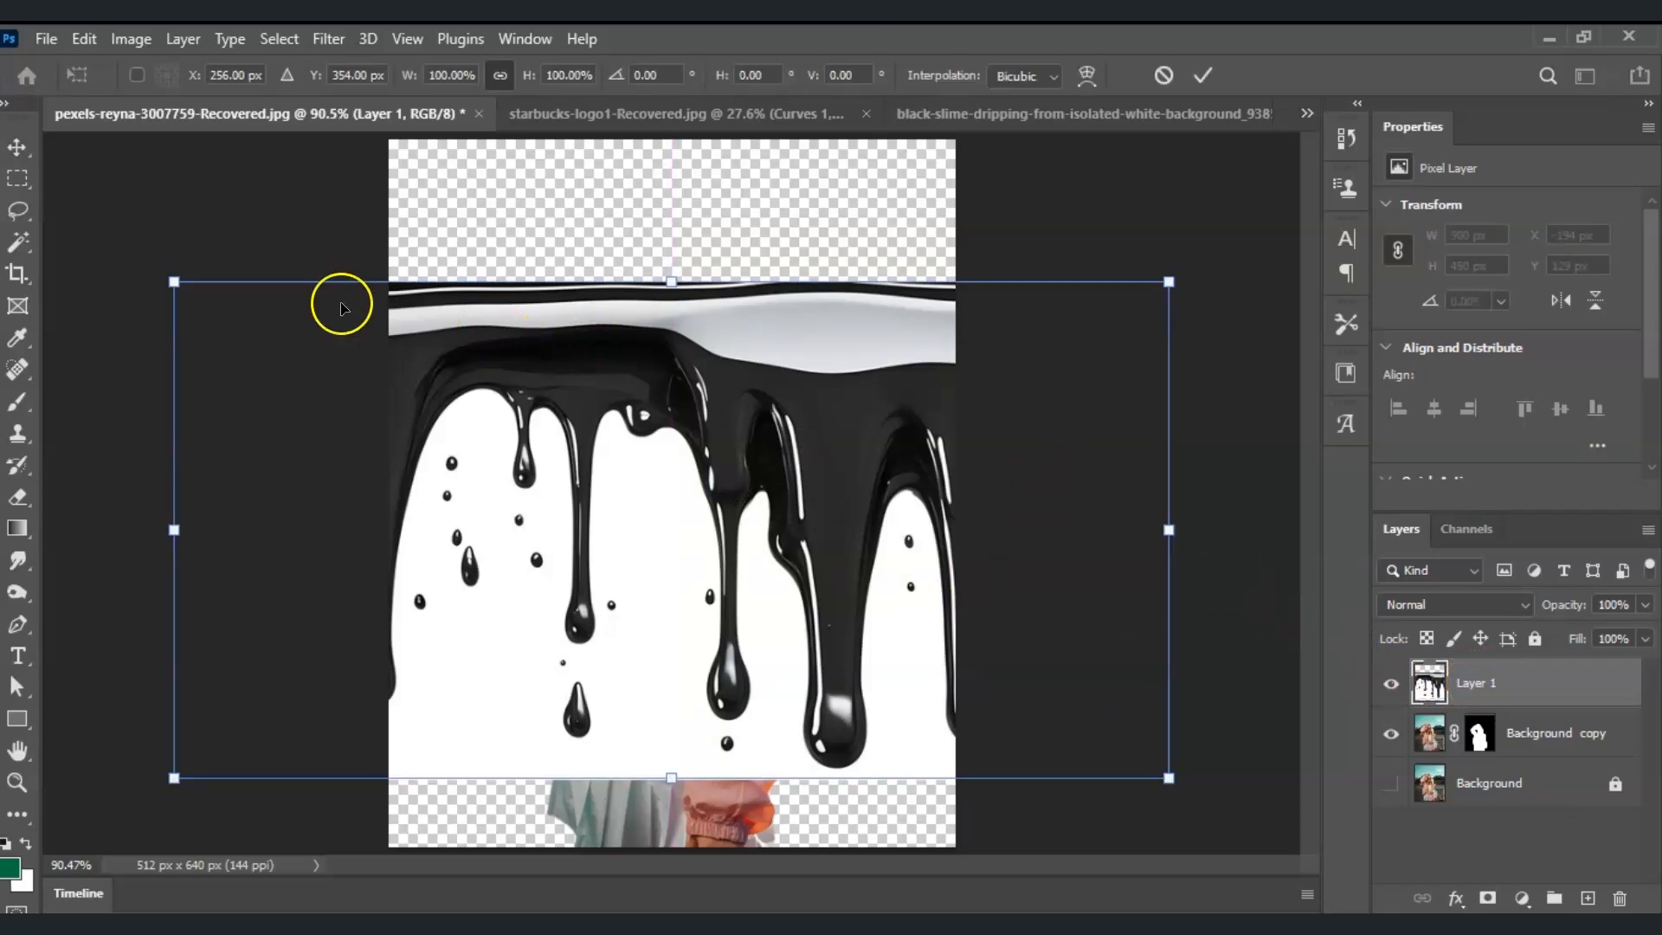
left_click_drag(178, 529, 649, 499)
left_click_drag(828, 513, 624, 616)
left_click_drag(439, 632, 575, 637)
left_click_drag(742, 605, 705, 616)
left_click_drag(927, 638, 800, 622)
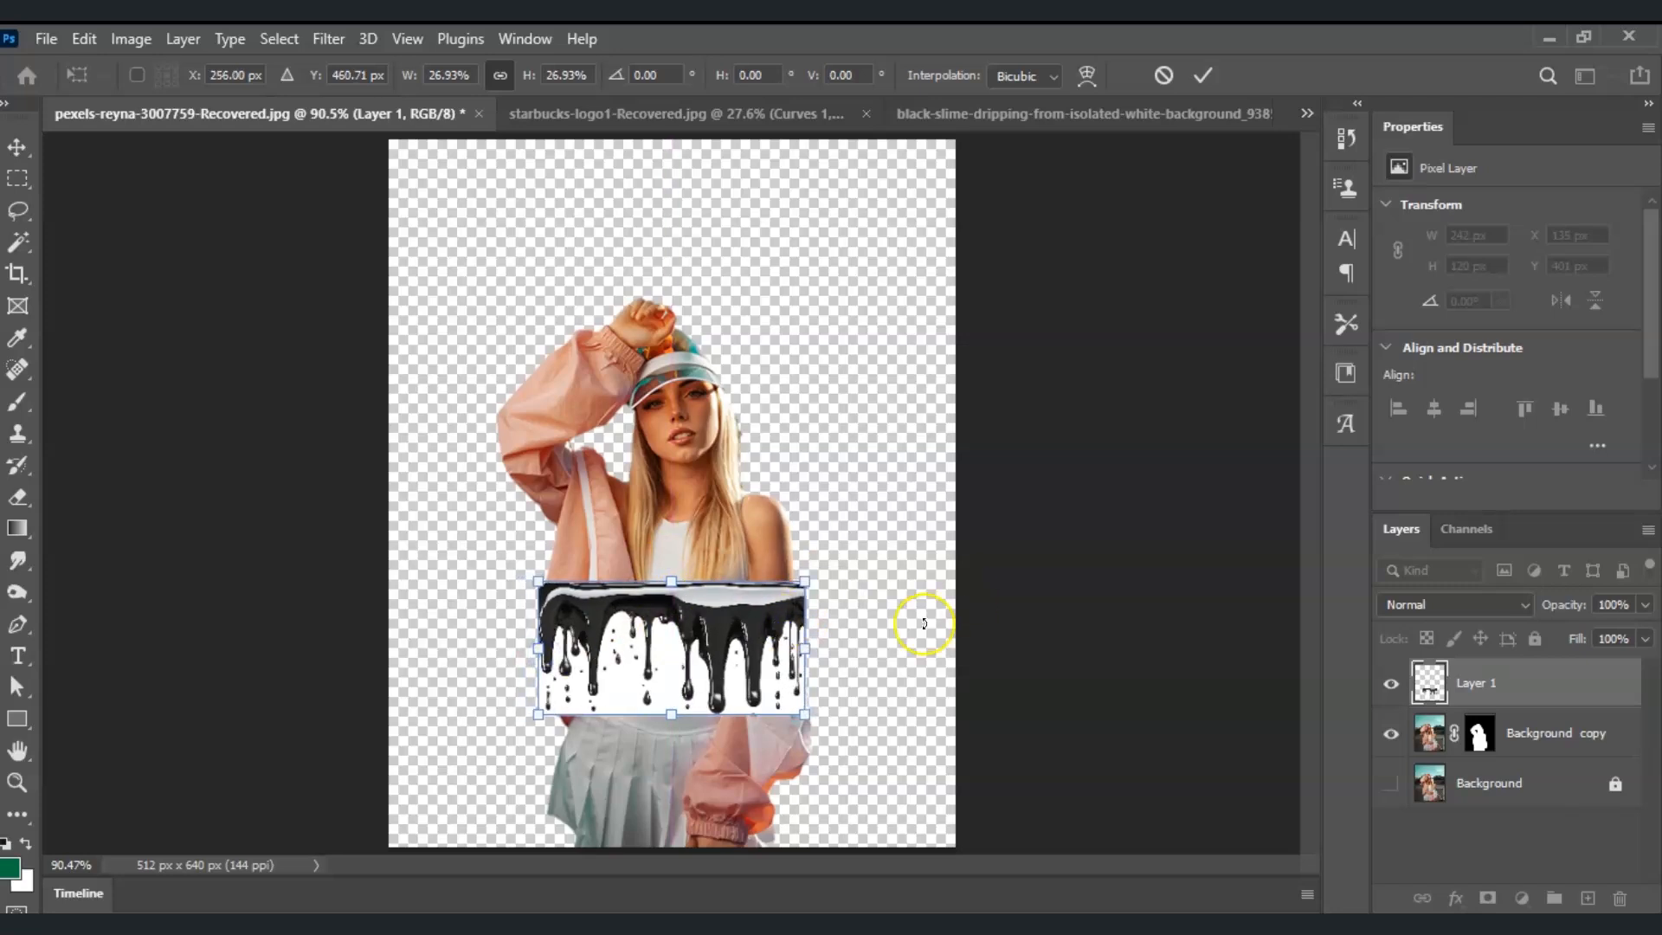
key("Return")
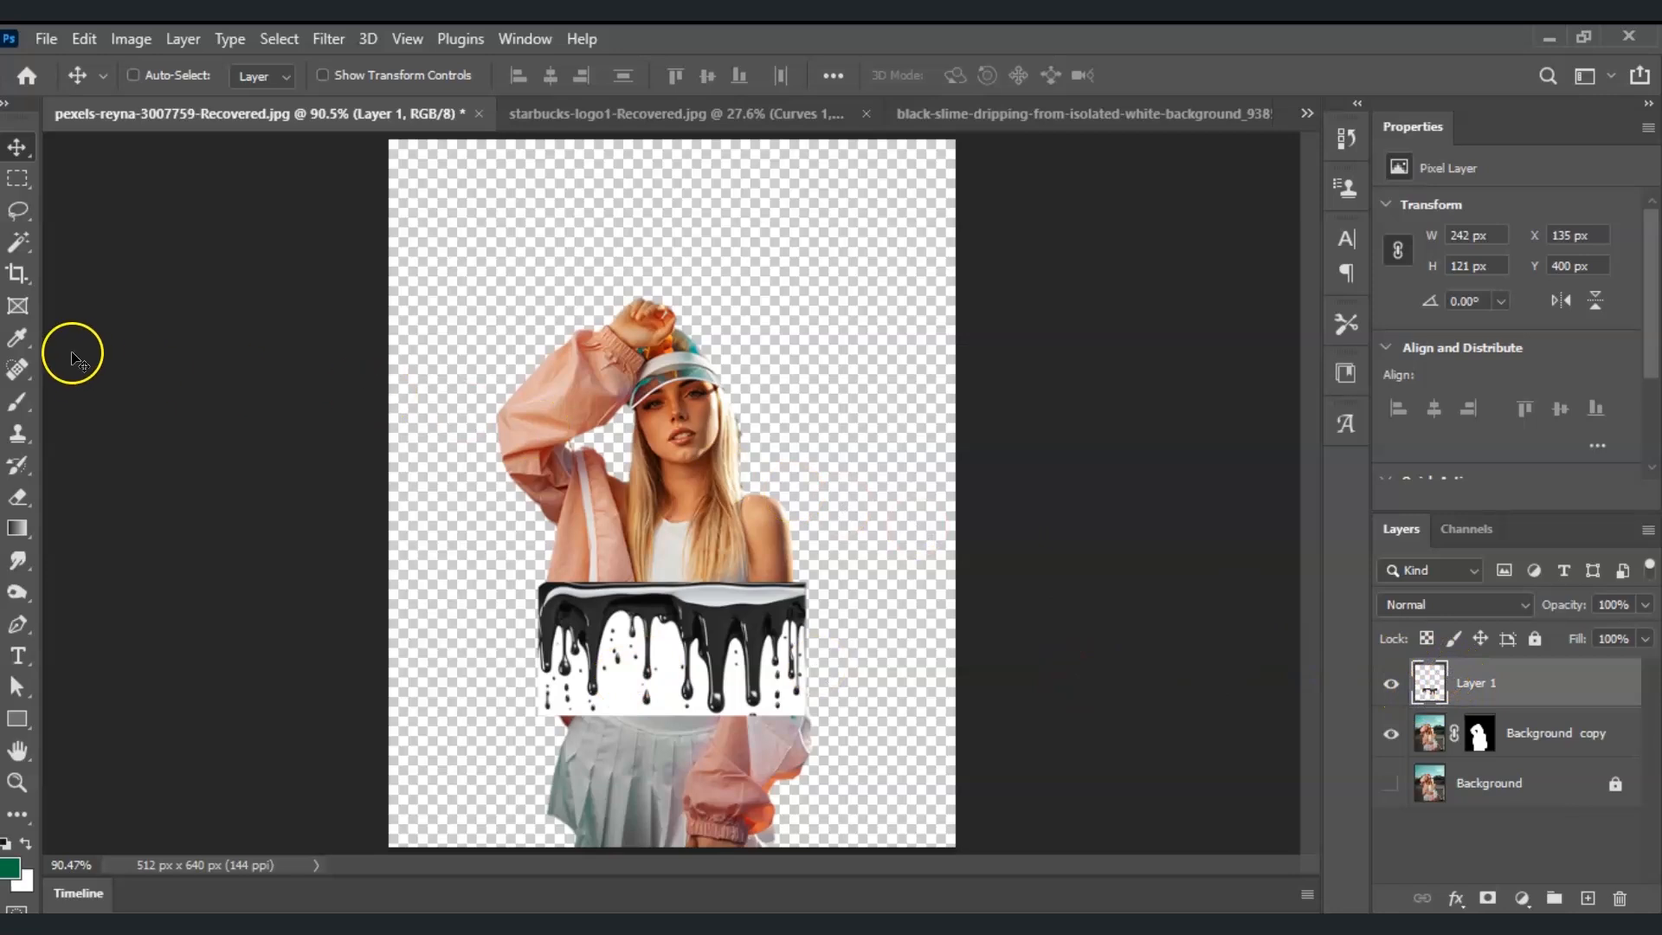
- Delete the white areas between and around the drips on Layer 1 with the Magic Wand tool, and clear the selection
left_click(16, 251)
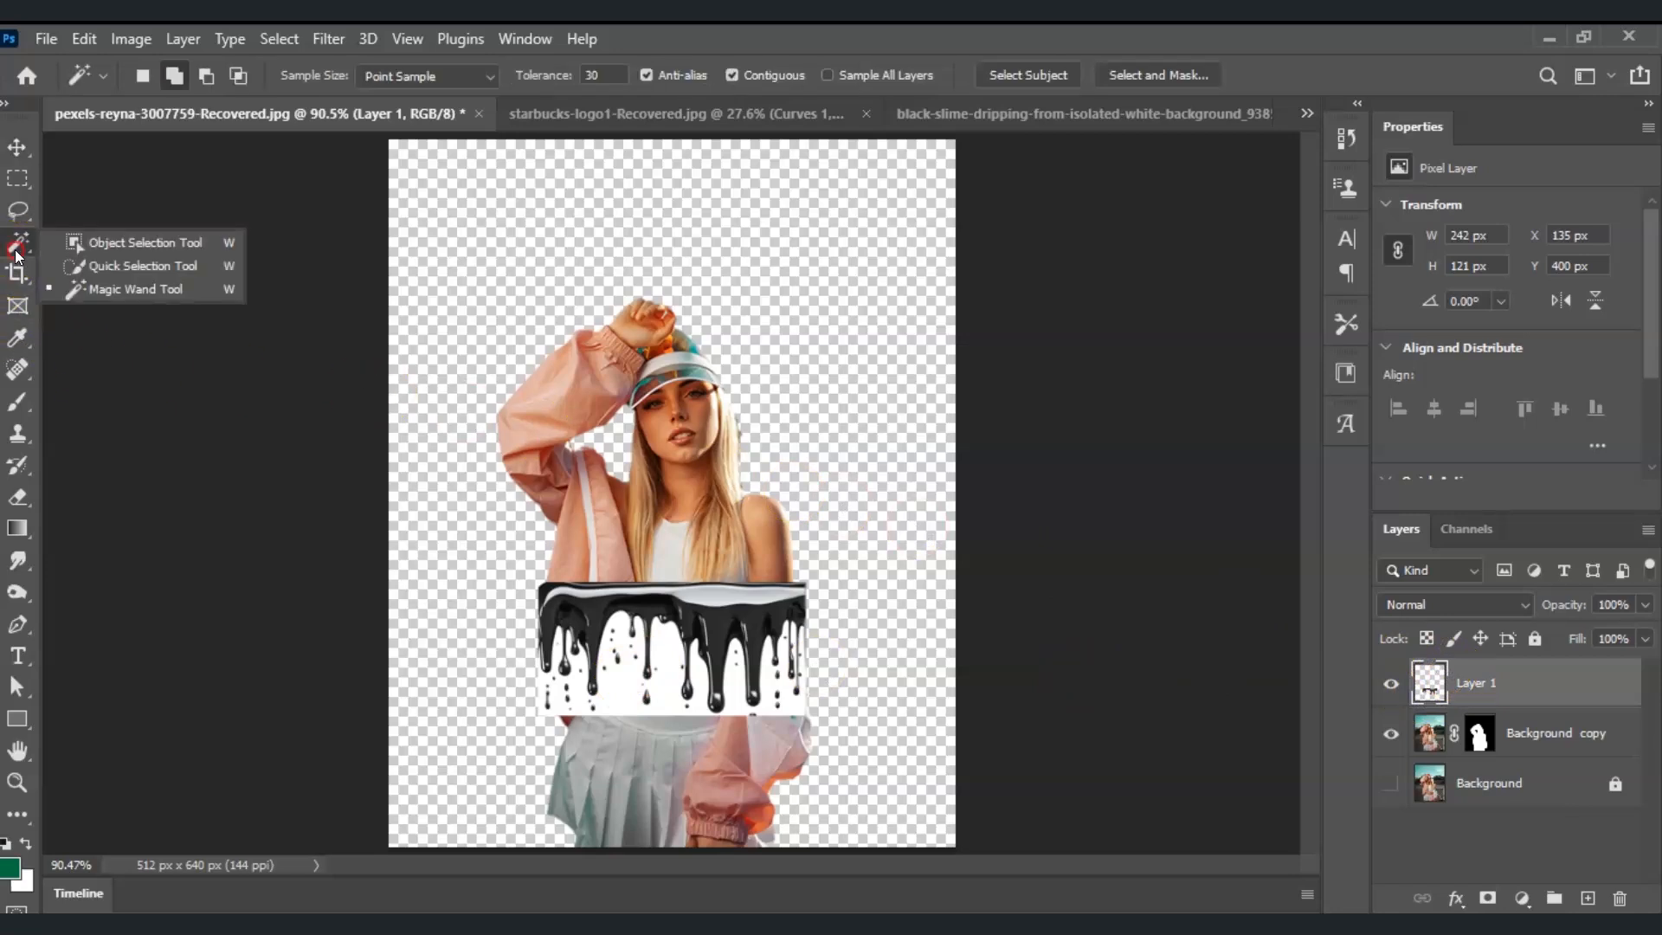
left_click(53, 289)
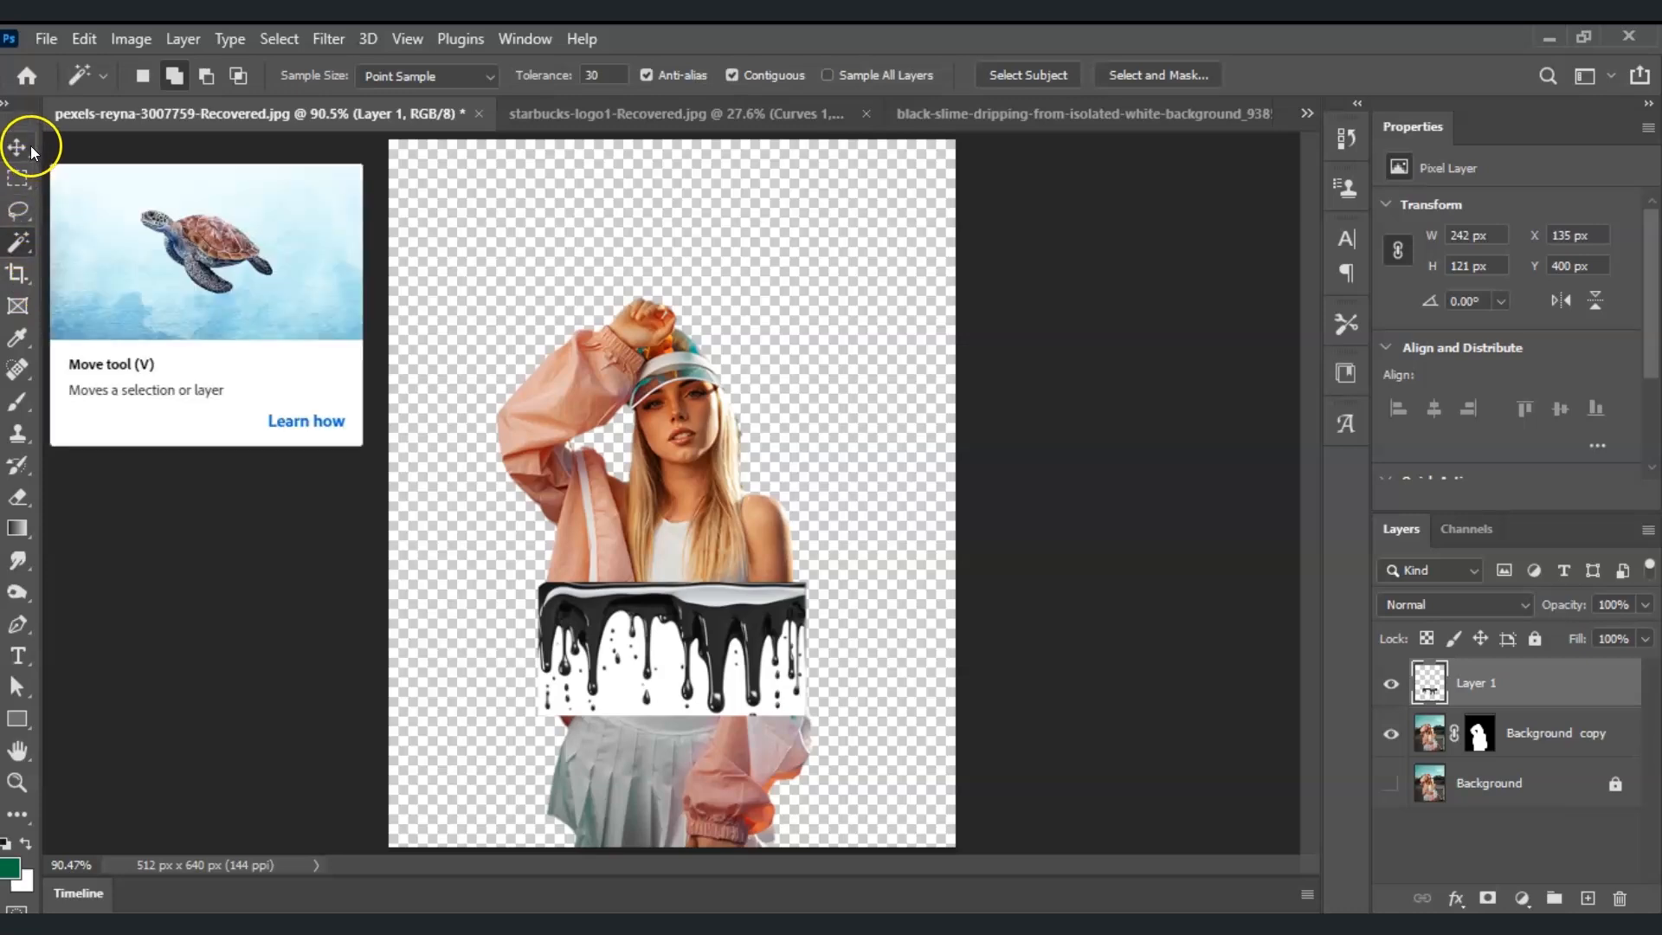
right_click(16, 242)
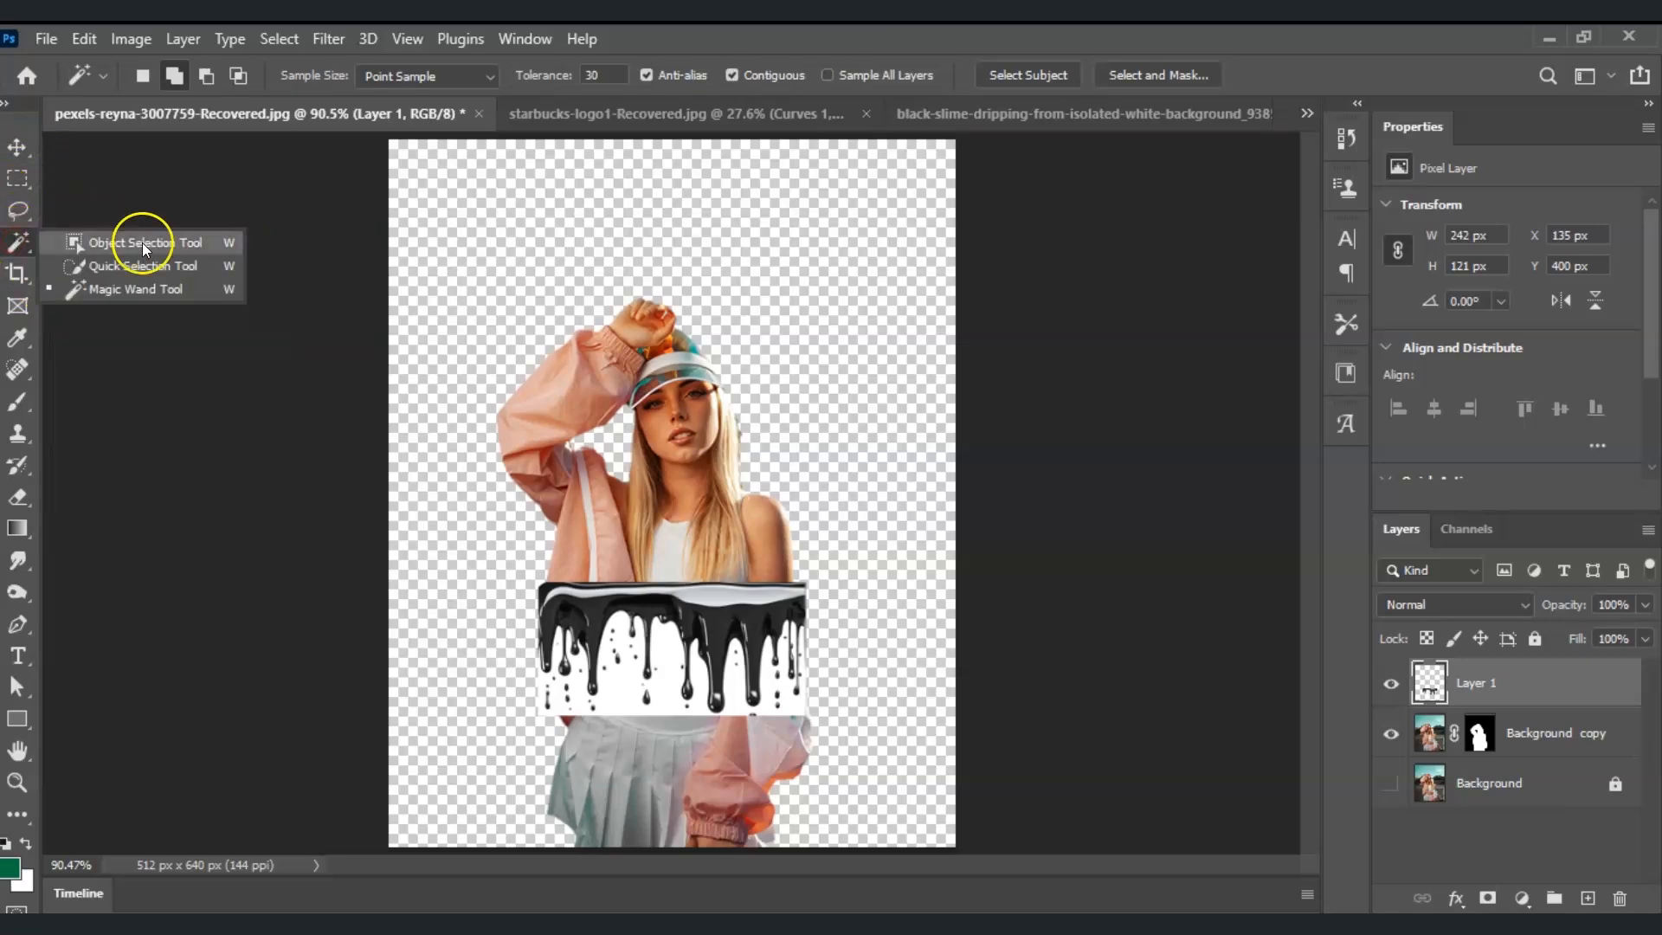
left_click(149, 291)
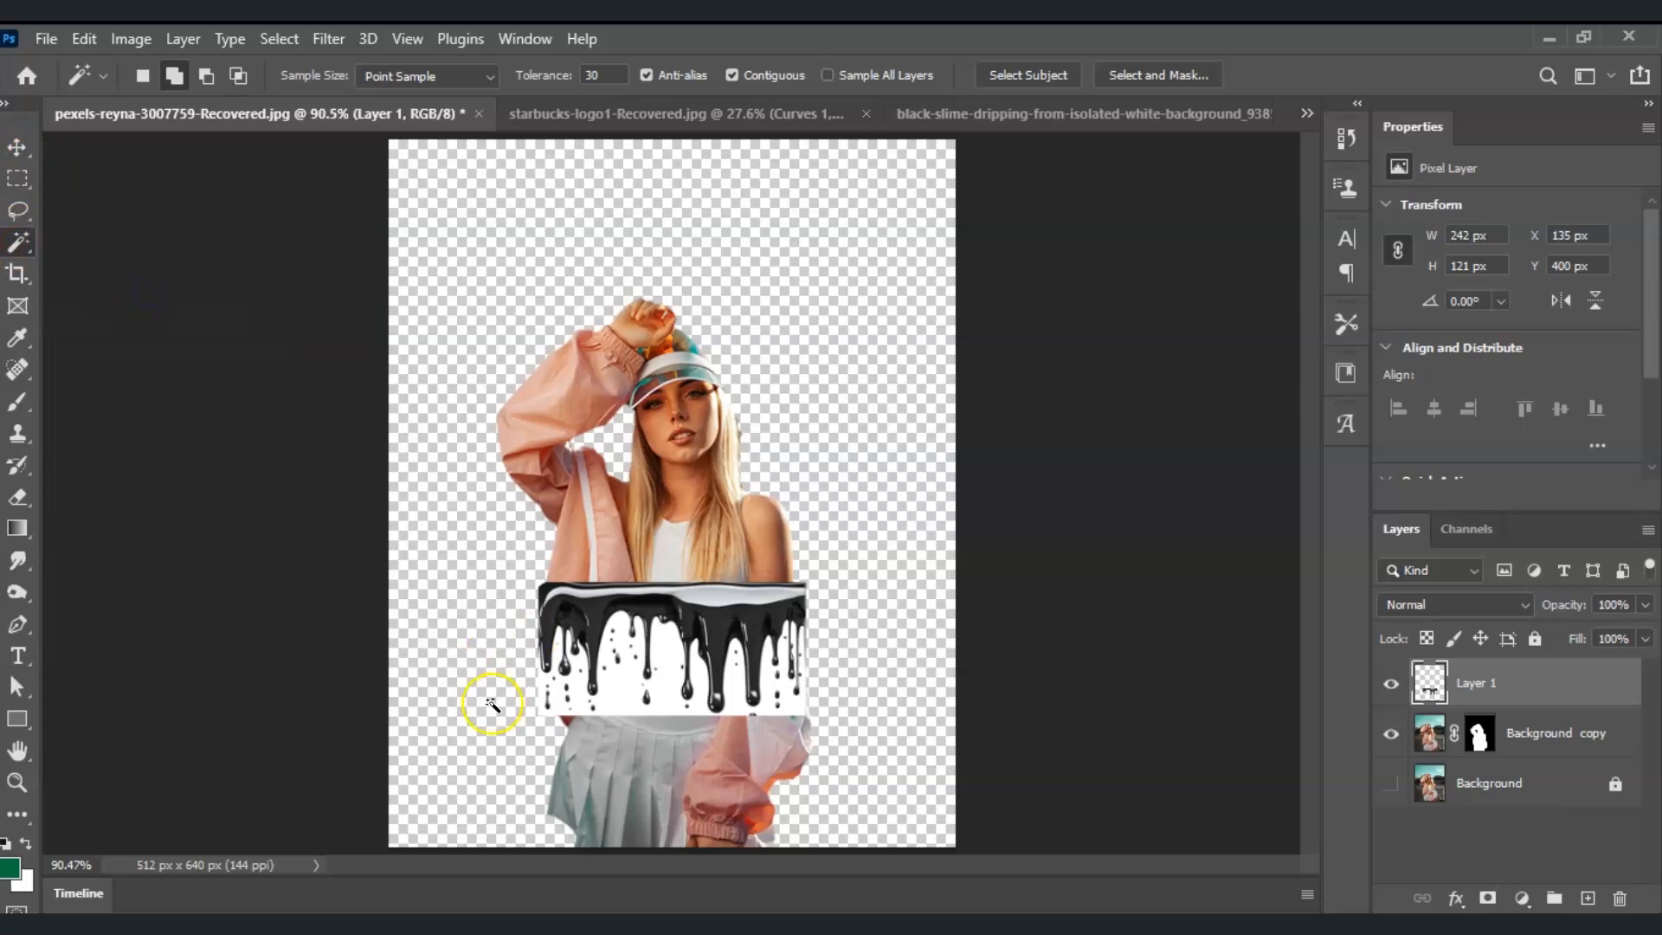
left_click(627, 696)
left_click(541, 699)
left_click(710, 648)
left_click(795, 660)
left_click(690, 667)
left_click(574, 662)
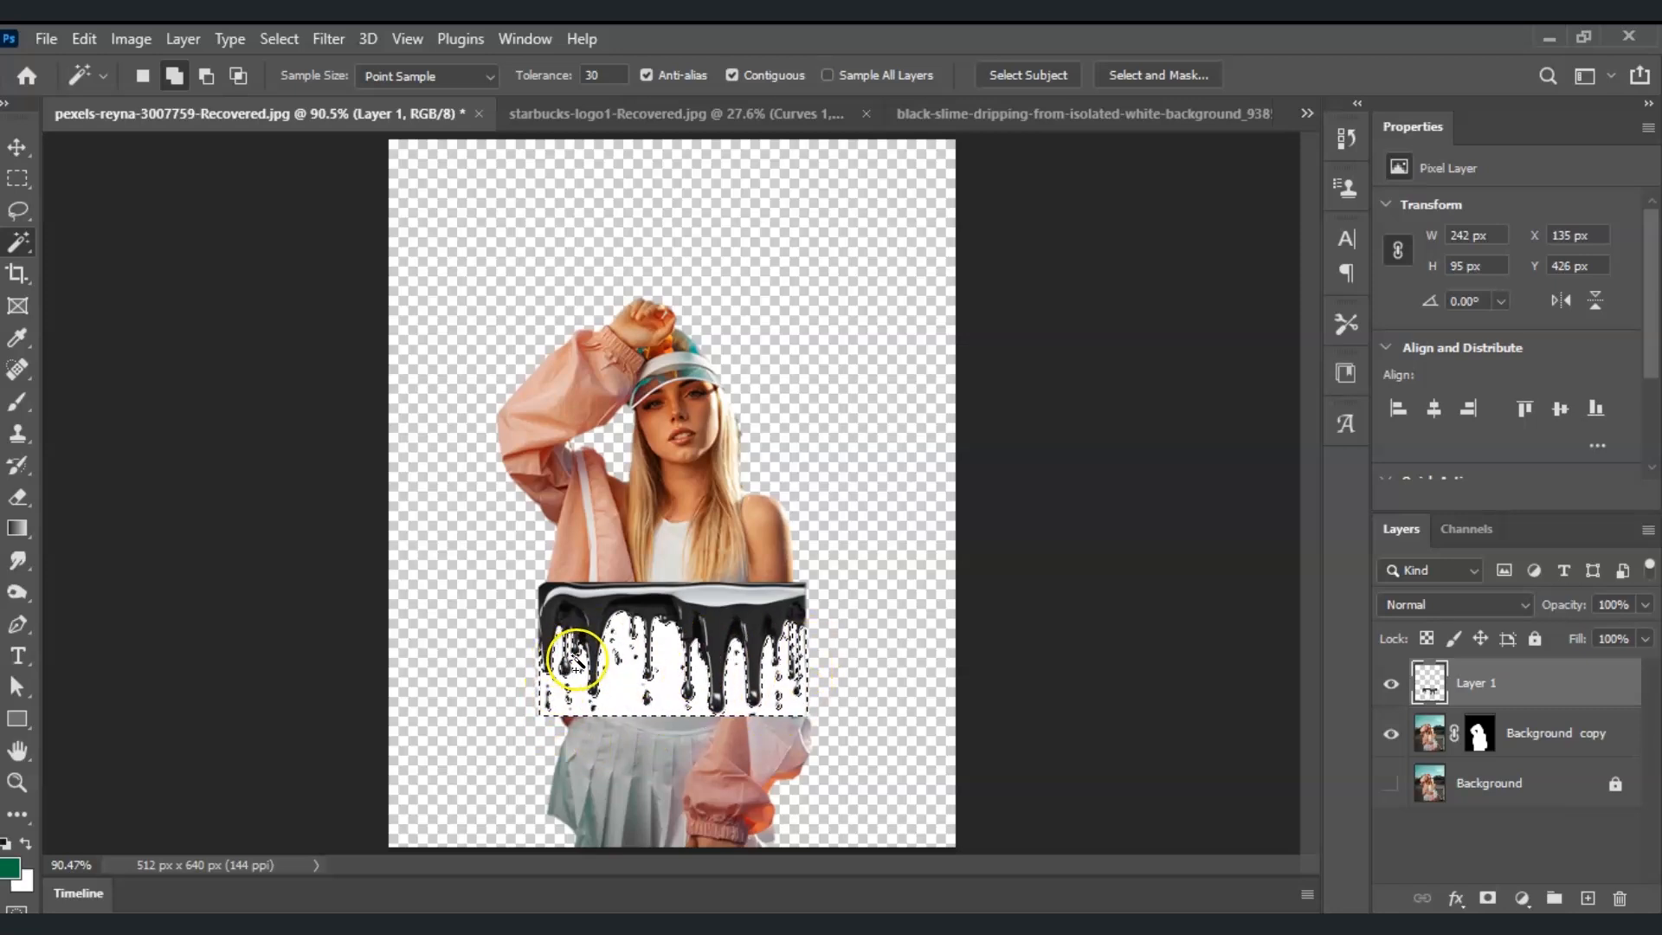
left_click(574, 679)
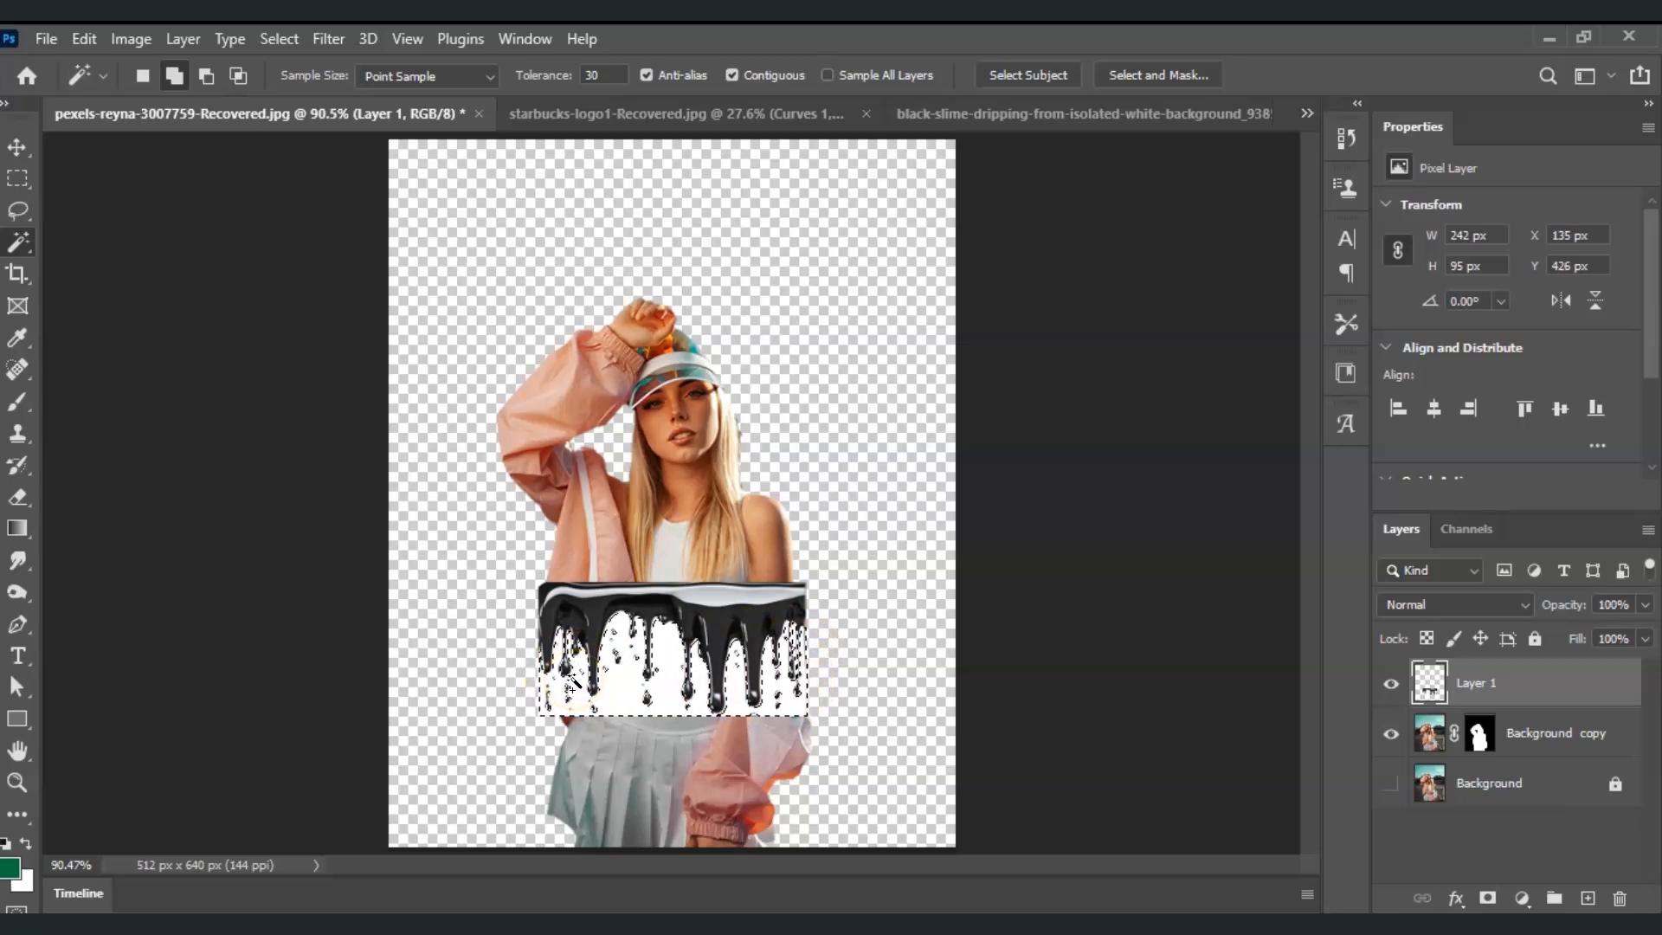
key("Delete")
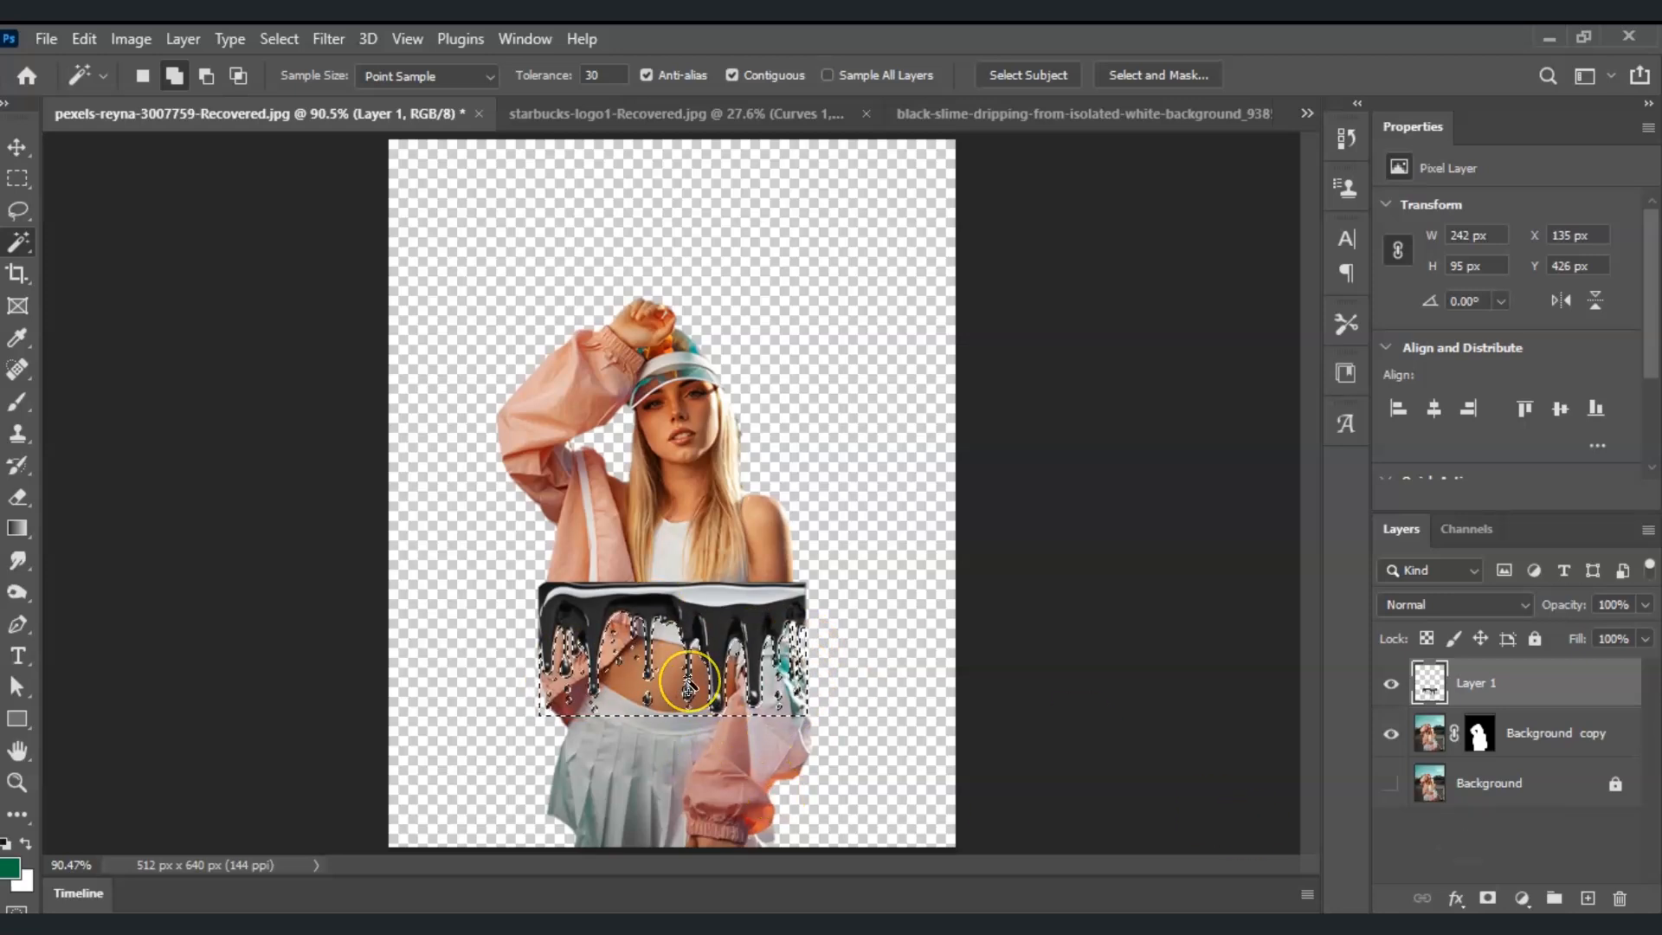
key("ctrl+d")
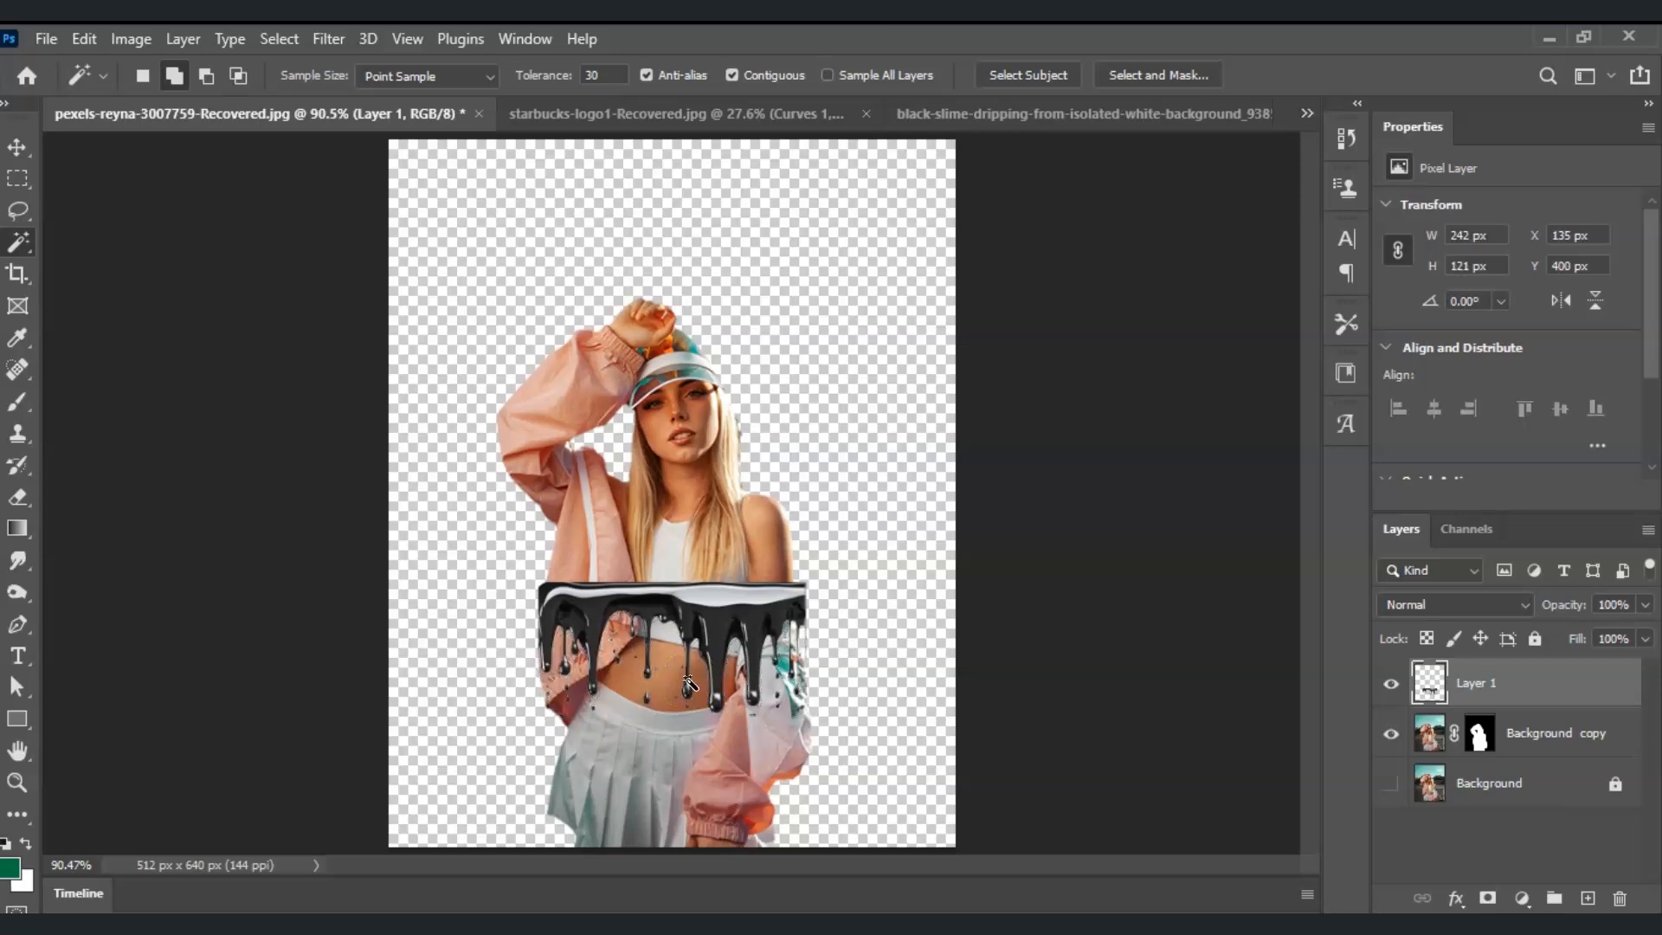
- Load the slime drip's outline from Layer 1 as a selection, hide Layer 1, and invert the selection
left_click(33, 156)
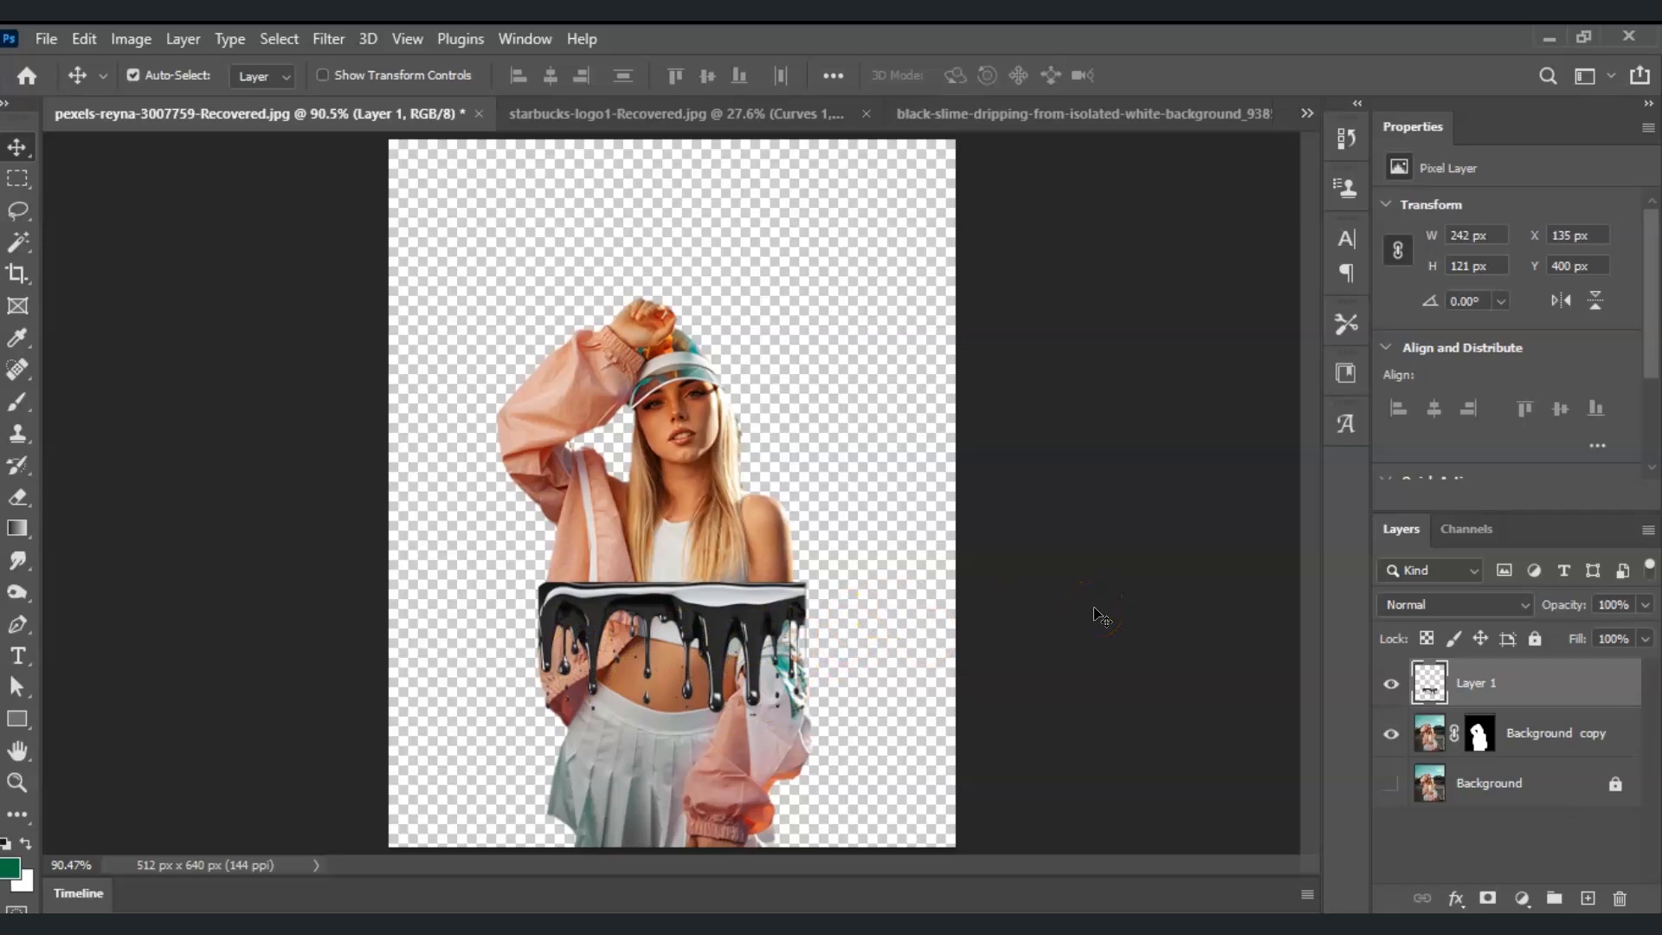
left_click(1433, 689, "ctrl")
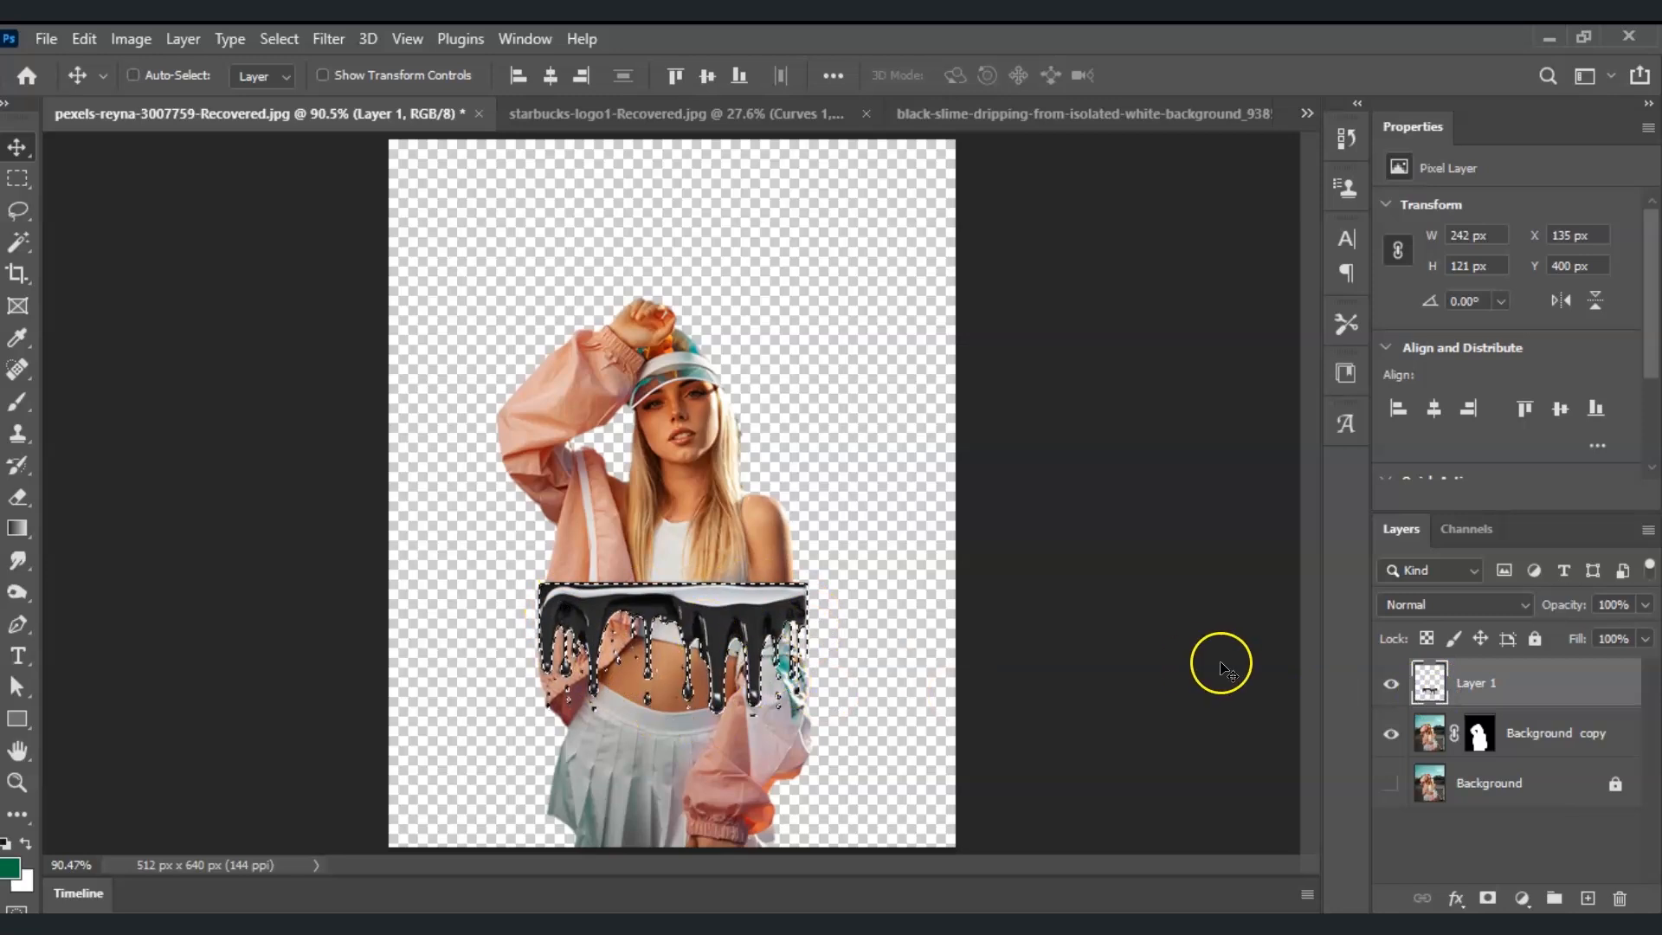
left_click(1396, 690)
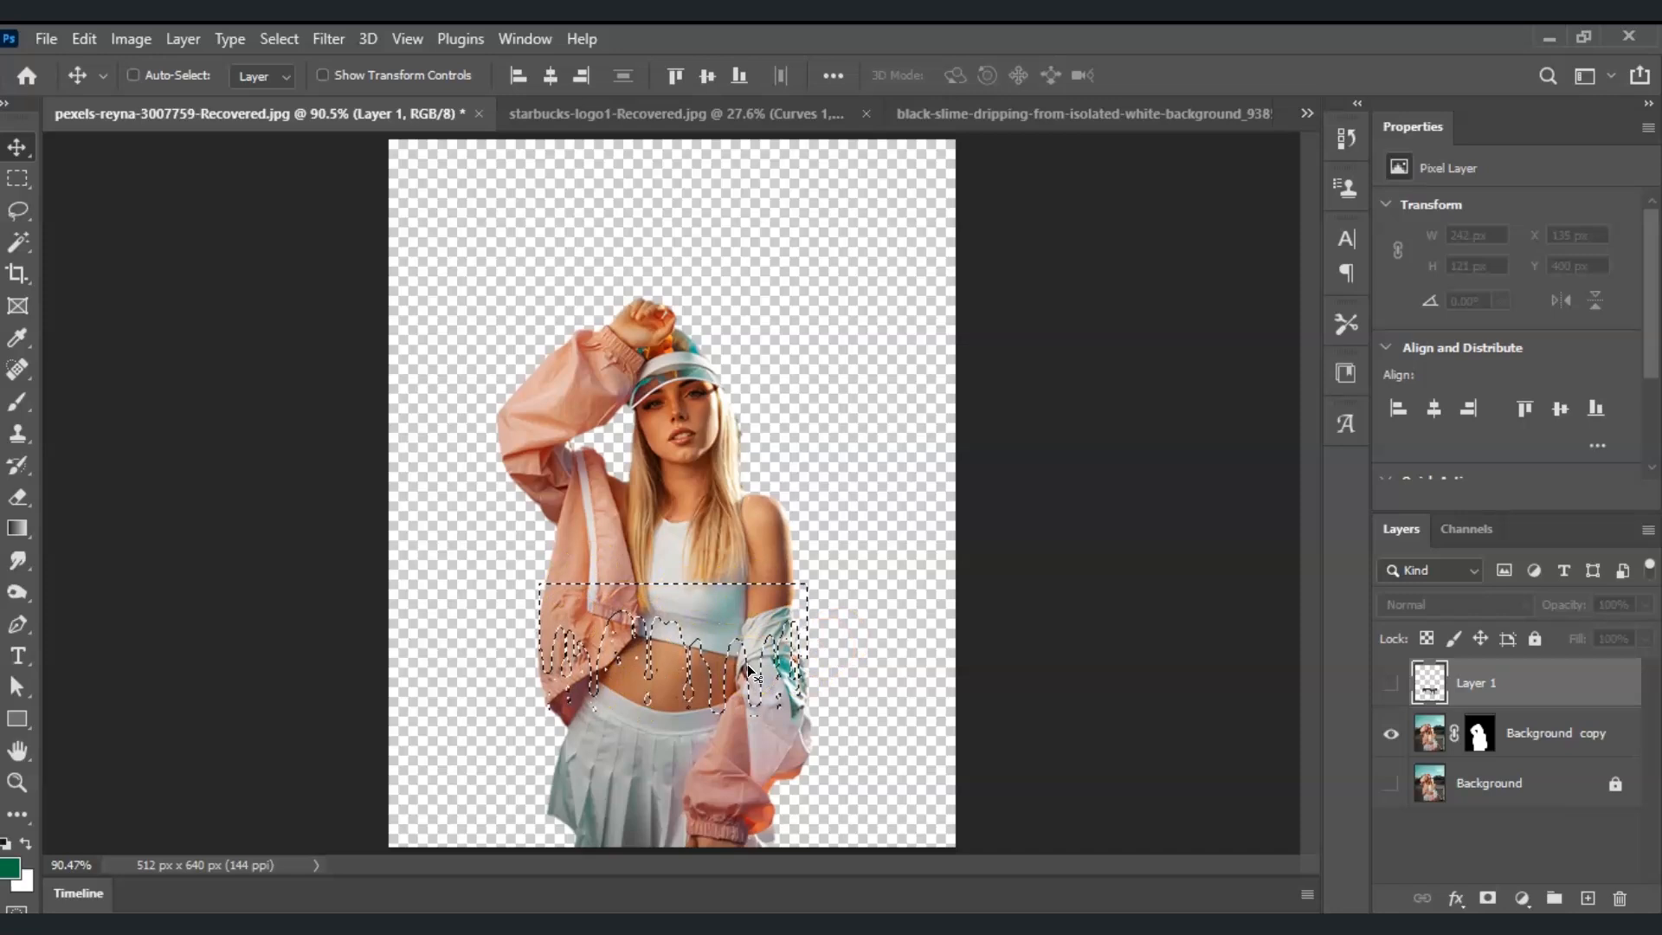
key("ctrl")
key("ctrl+shift+i")
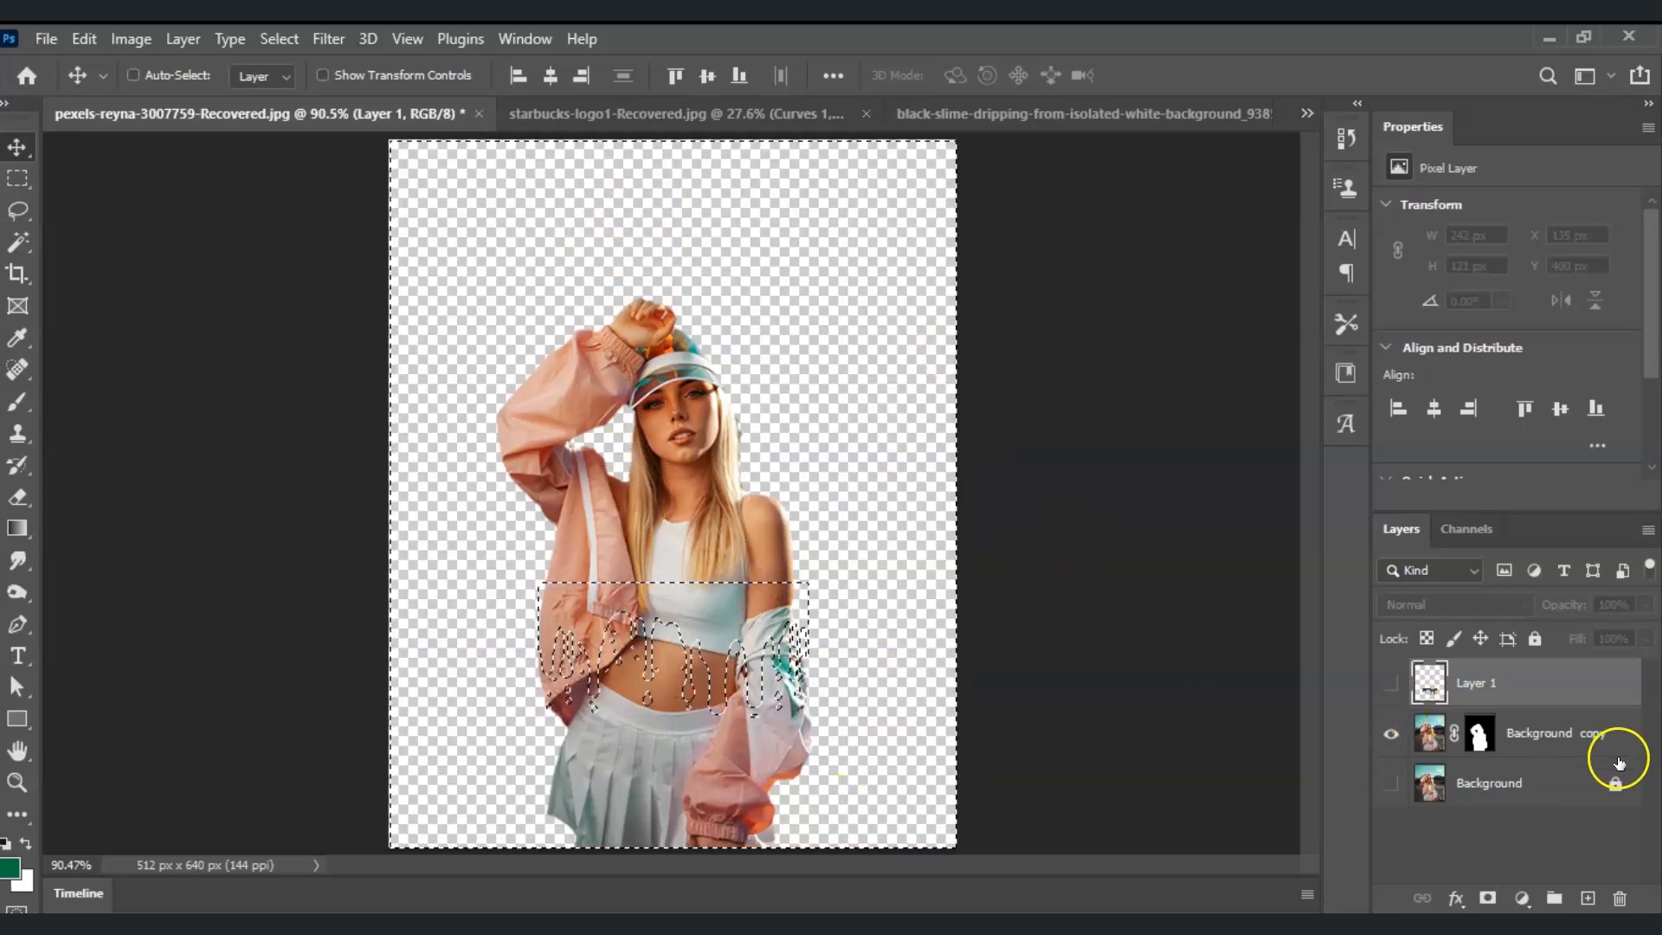
- Paint black on the Background copy mask with the Hard Round Pressure Size brush to hide the body below the drips, and clear the selection
left_click(1483, 736)
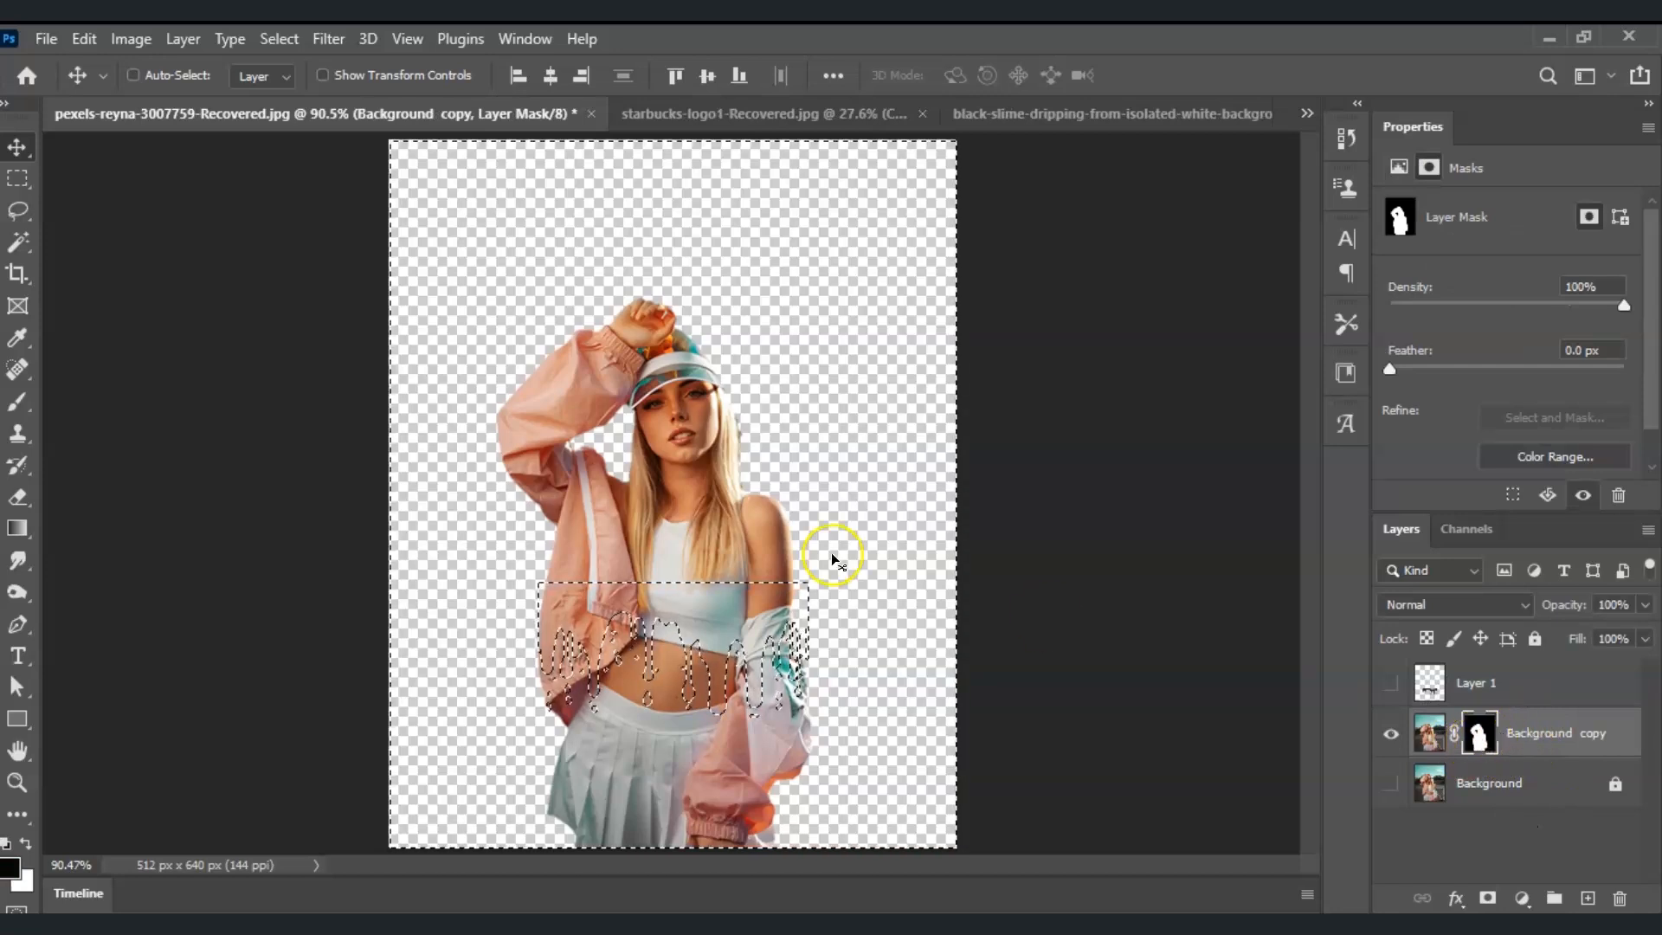
left_click(16, 402)
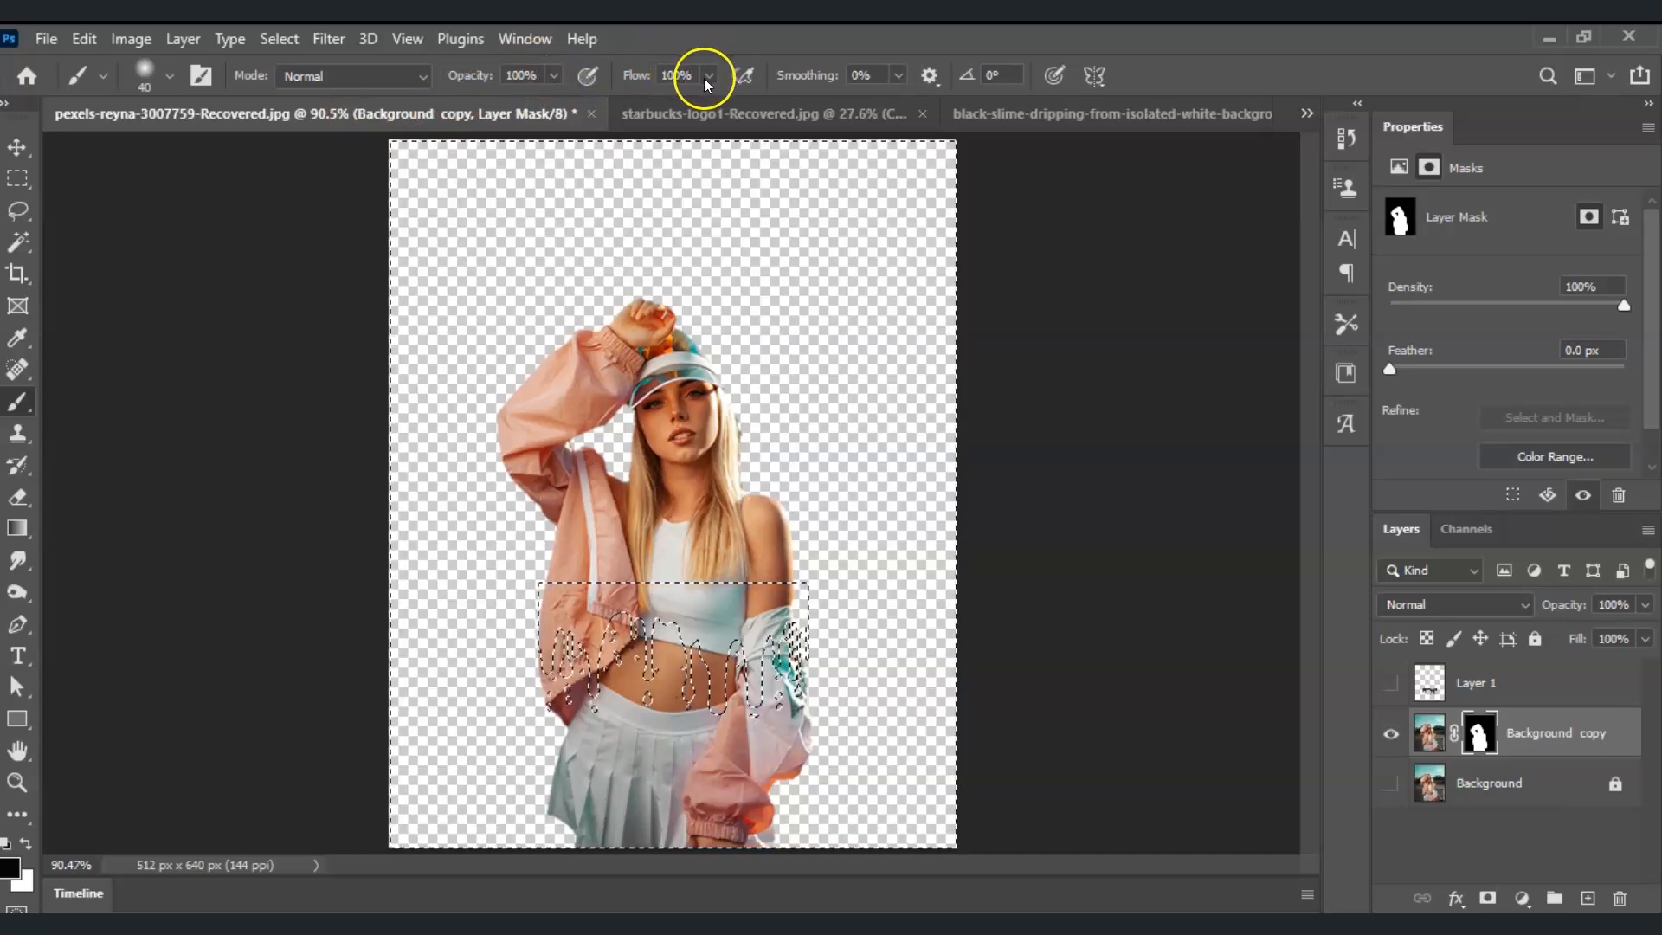
left_click(165, 77)
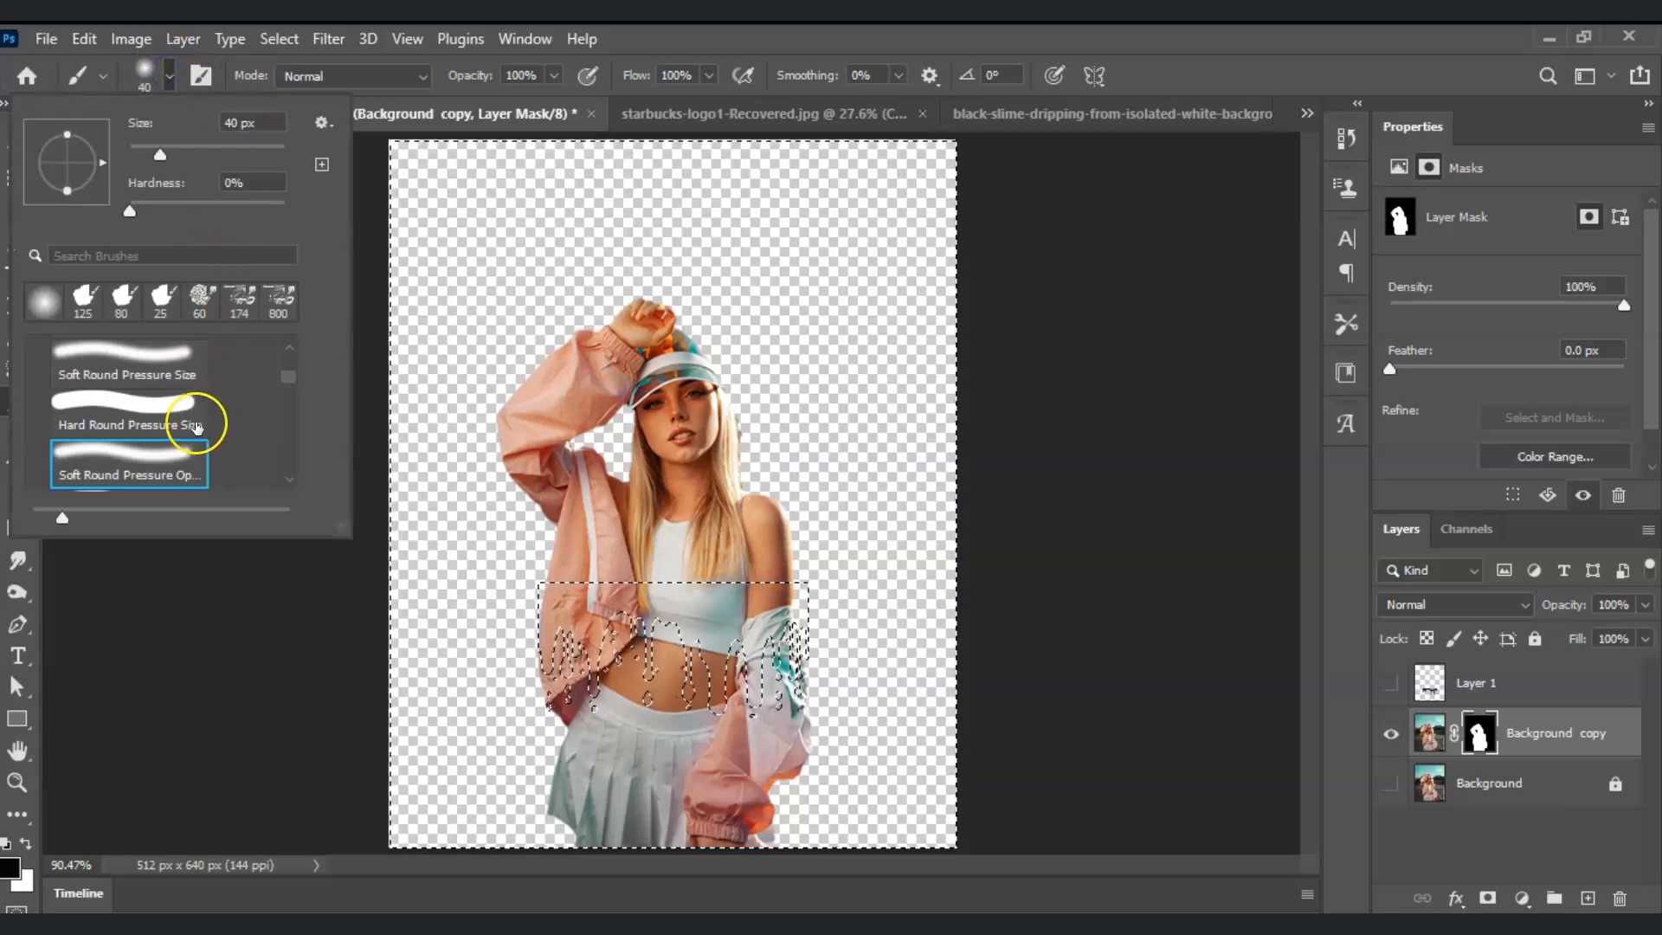
left_click(174, 426)
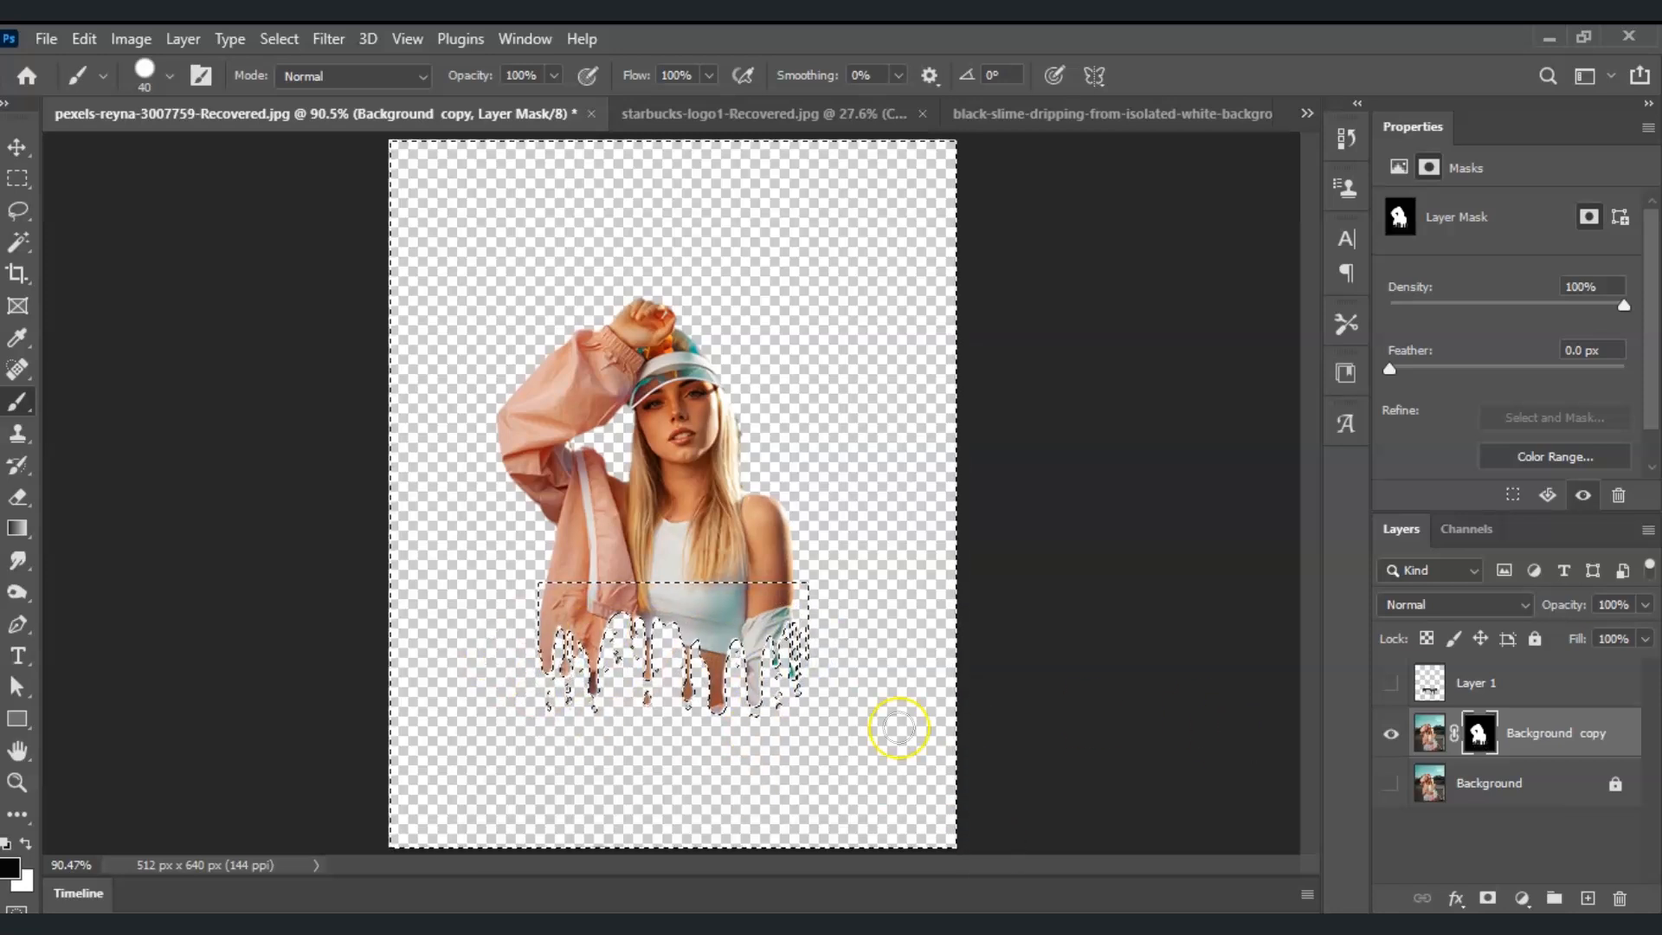
key("ctrl+d")
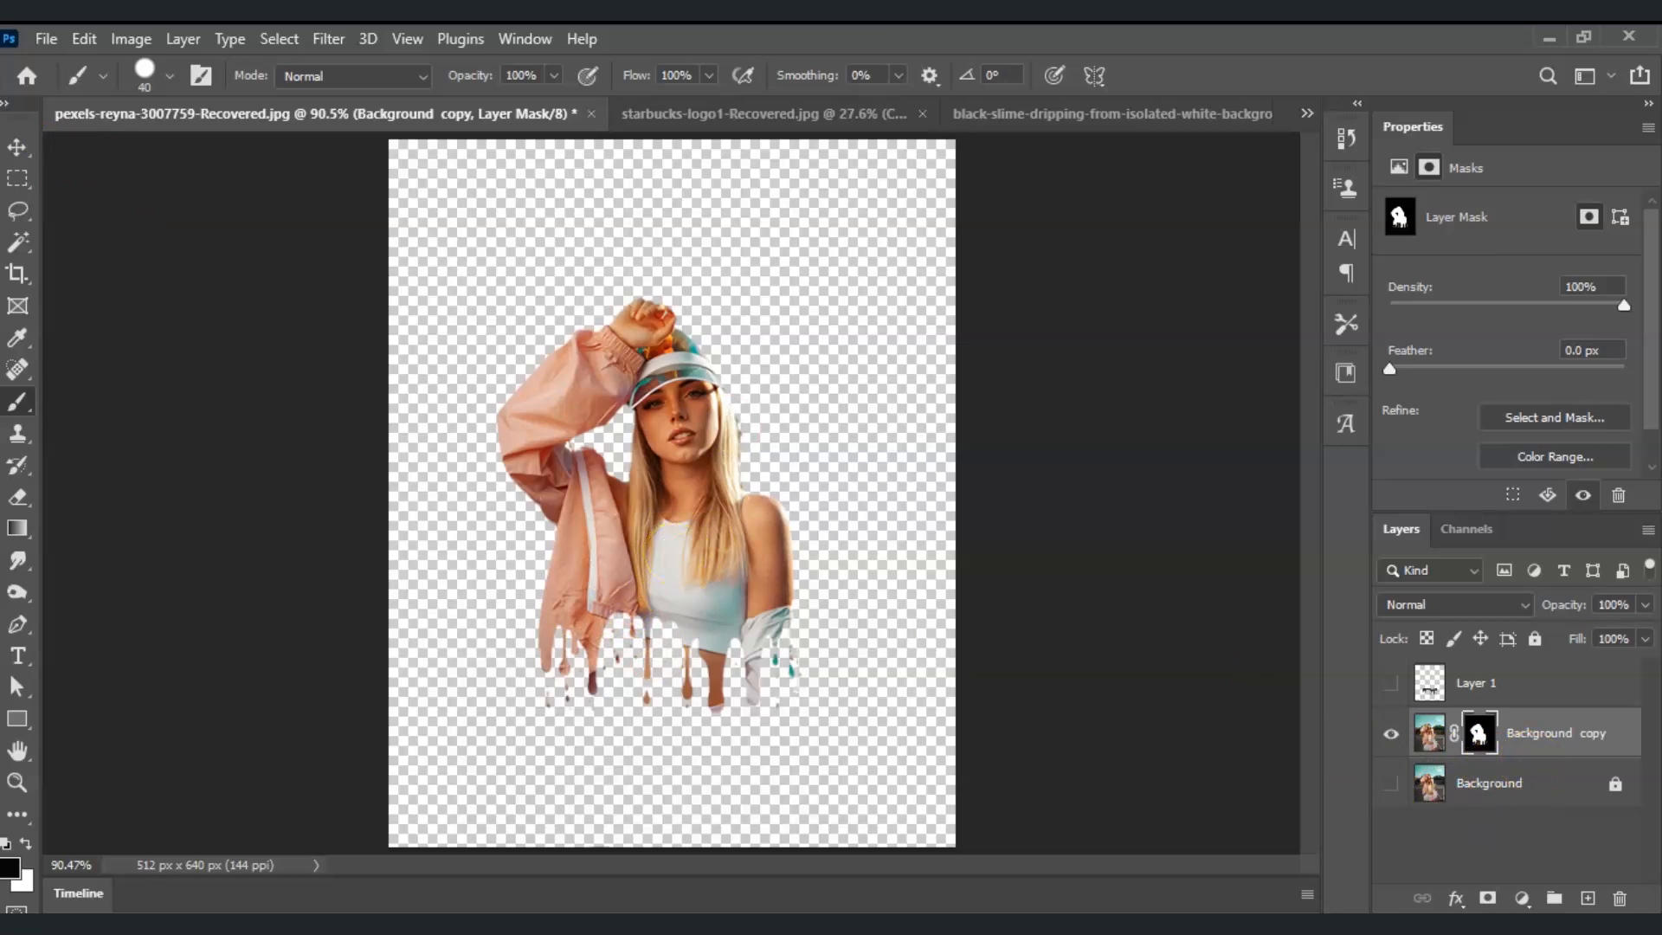
- Add a new layer above Background copy and recolor the gradient's 6% stop with light grey sampled from the woman's white top
left_click(1587, 900)
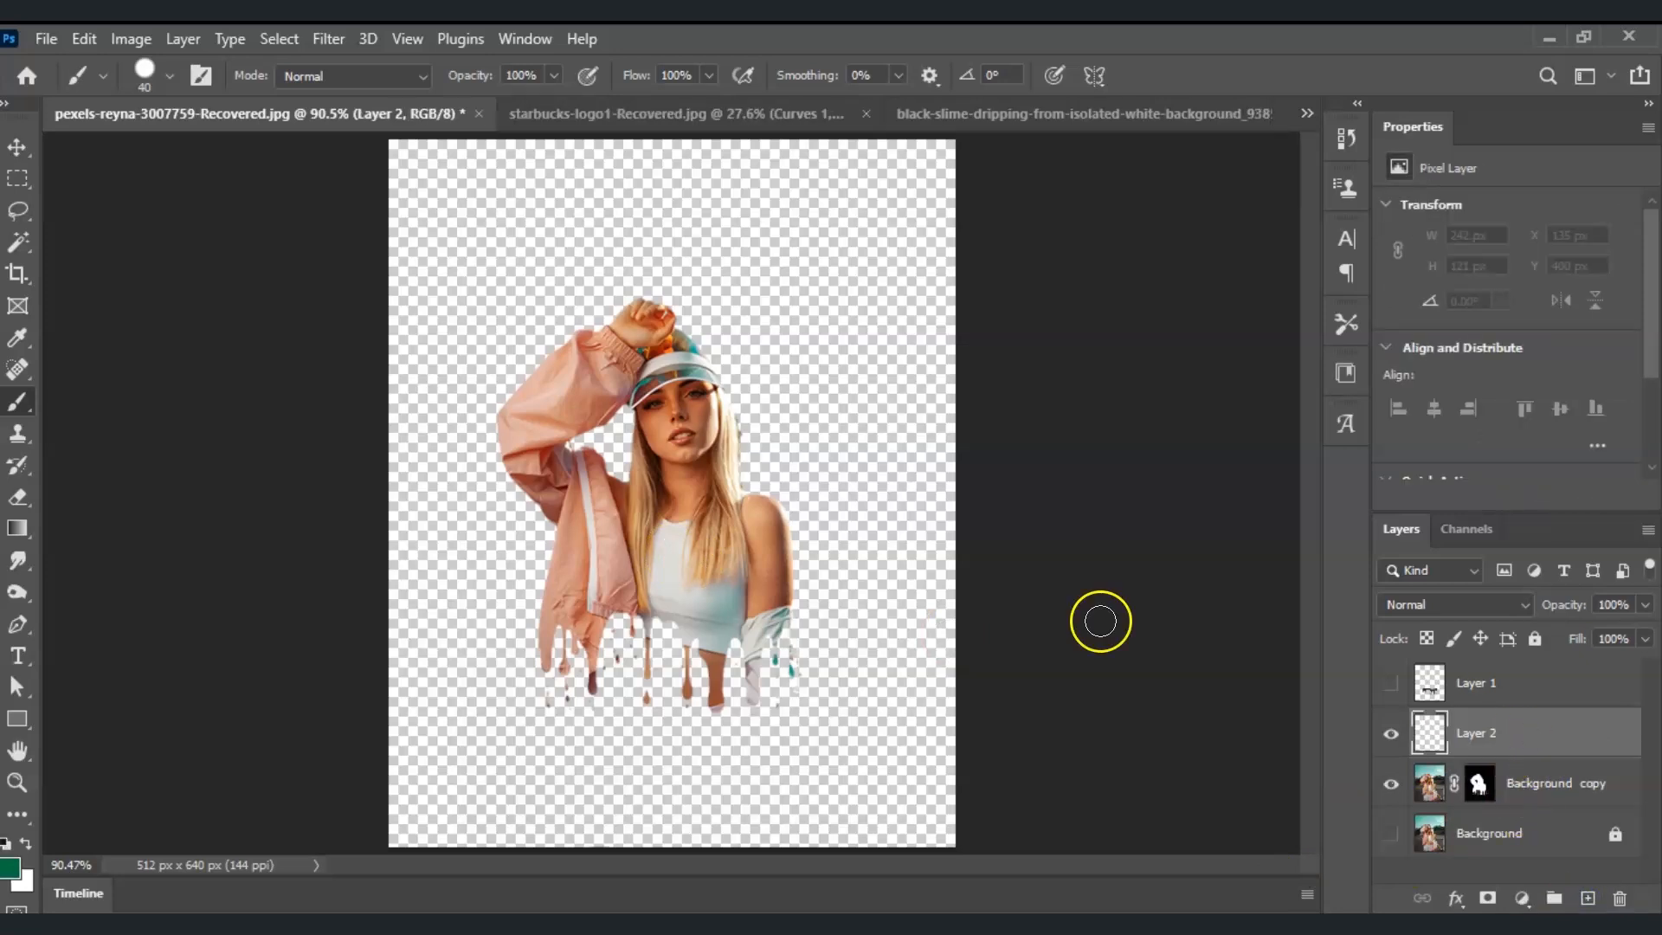
left_click(16, 530)
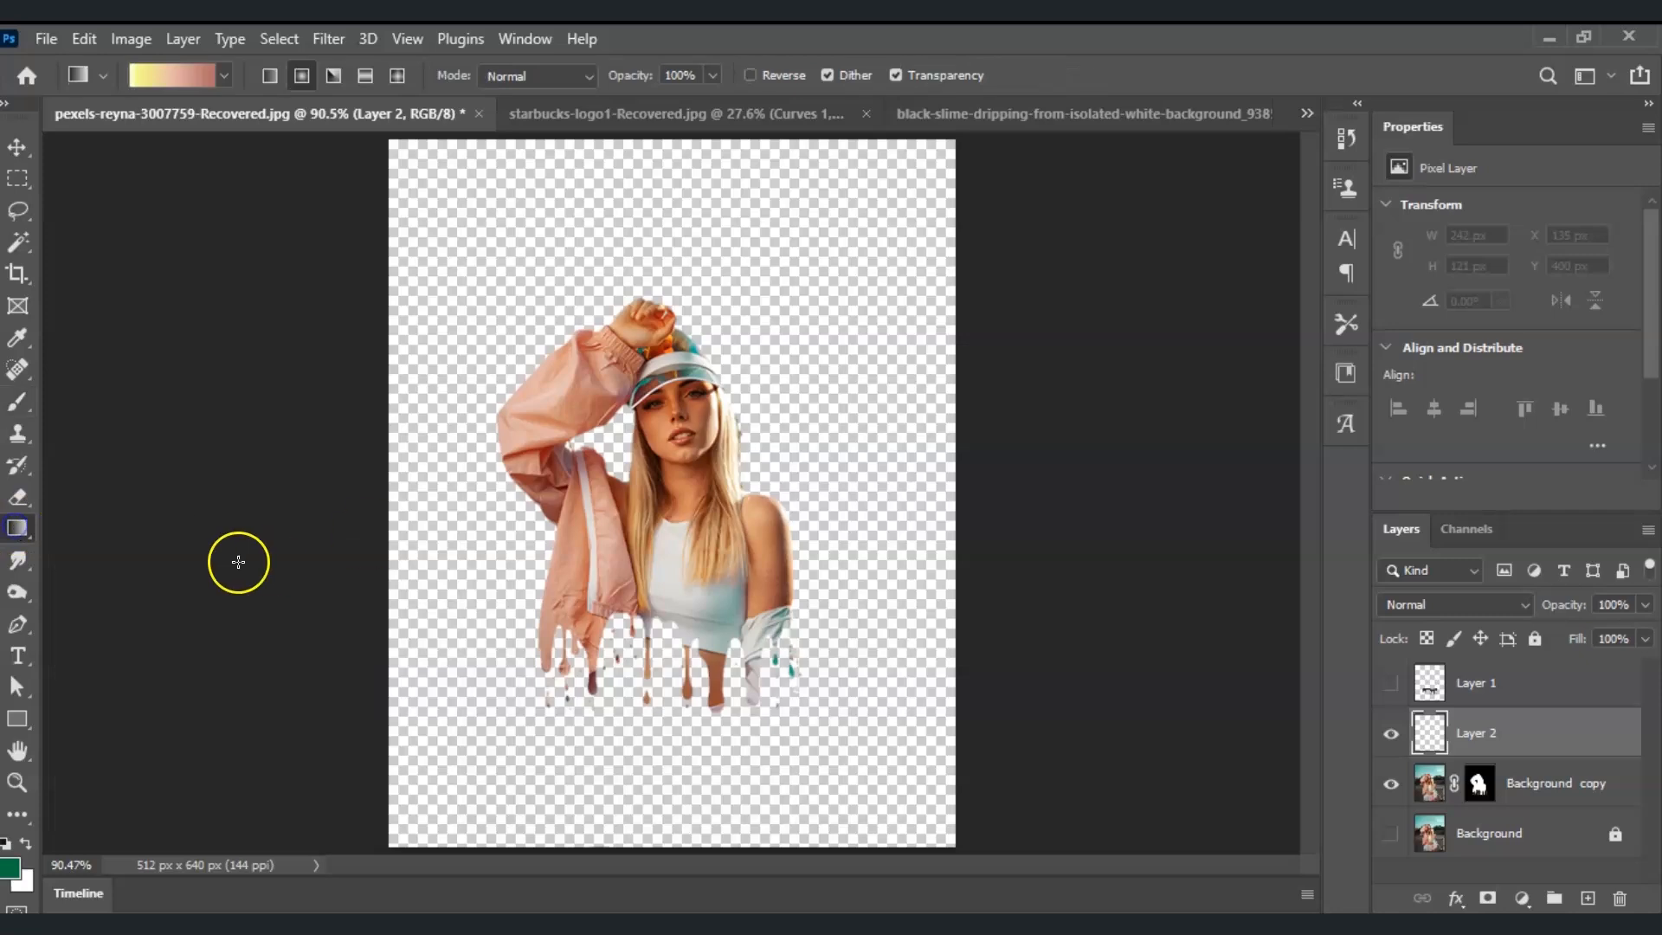
left_click(168, 81)
left_click(1152, 543)
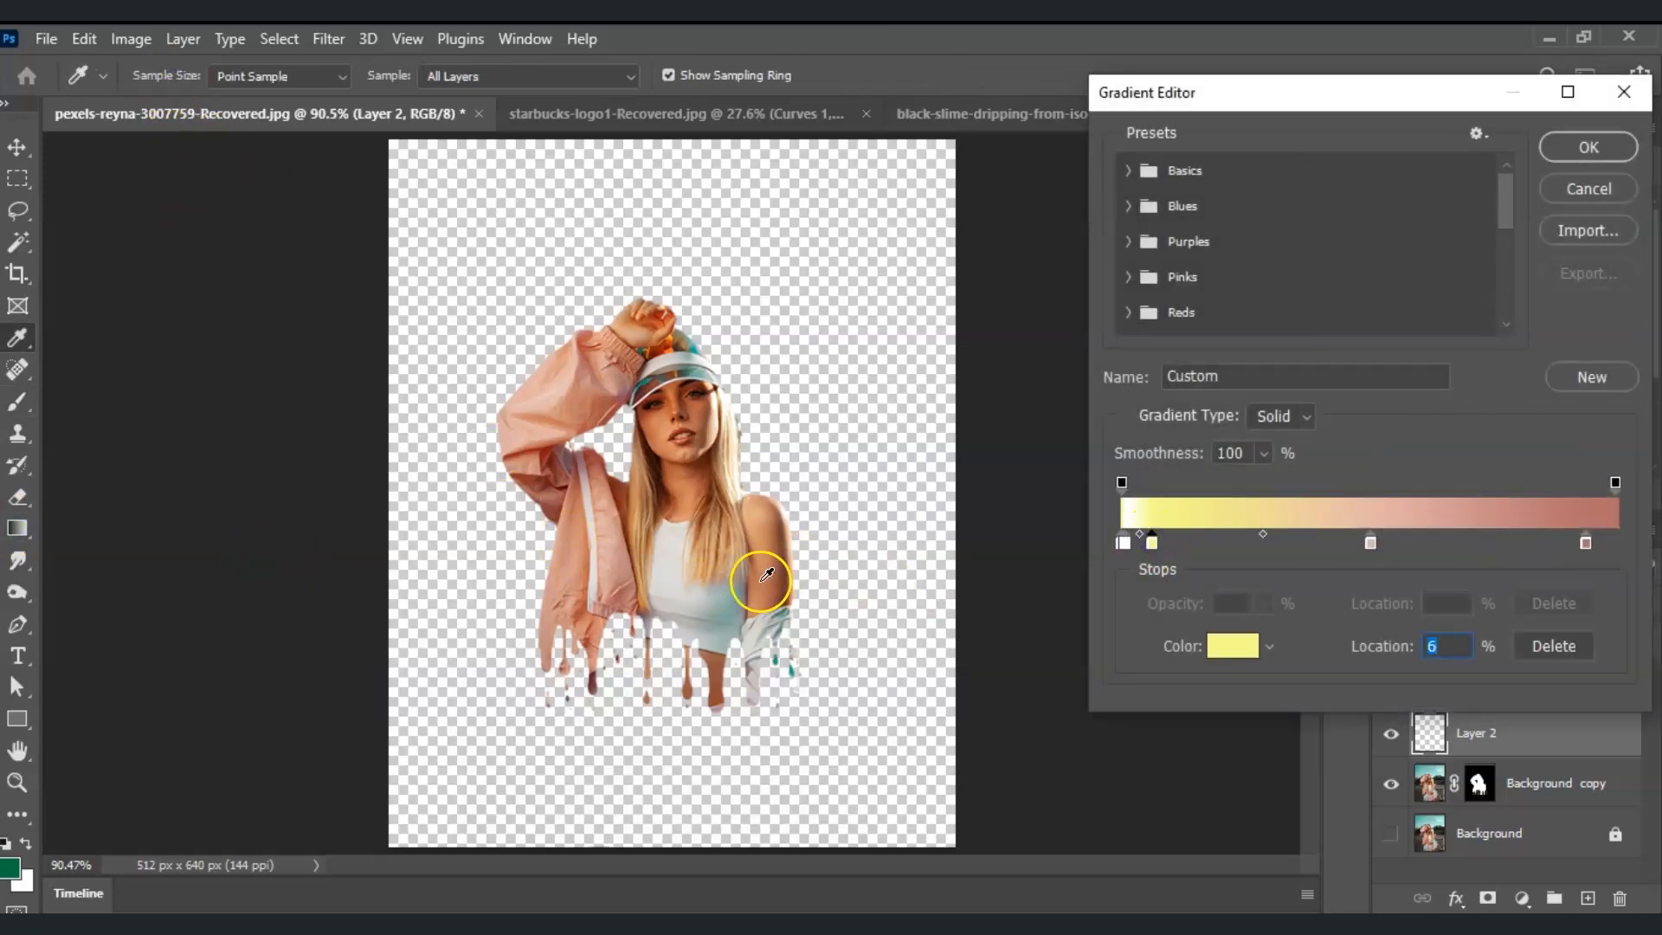
left_click(680, 548)
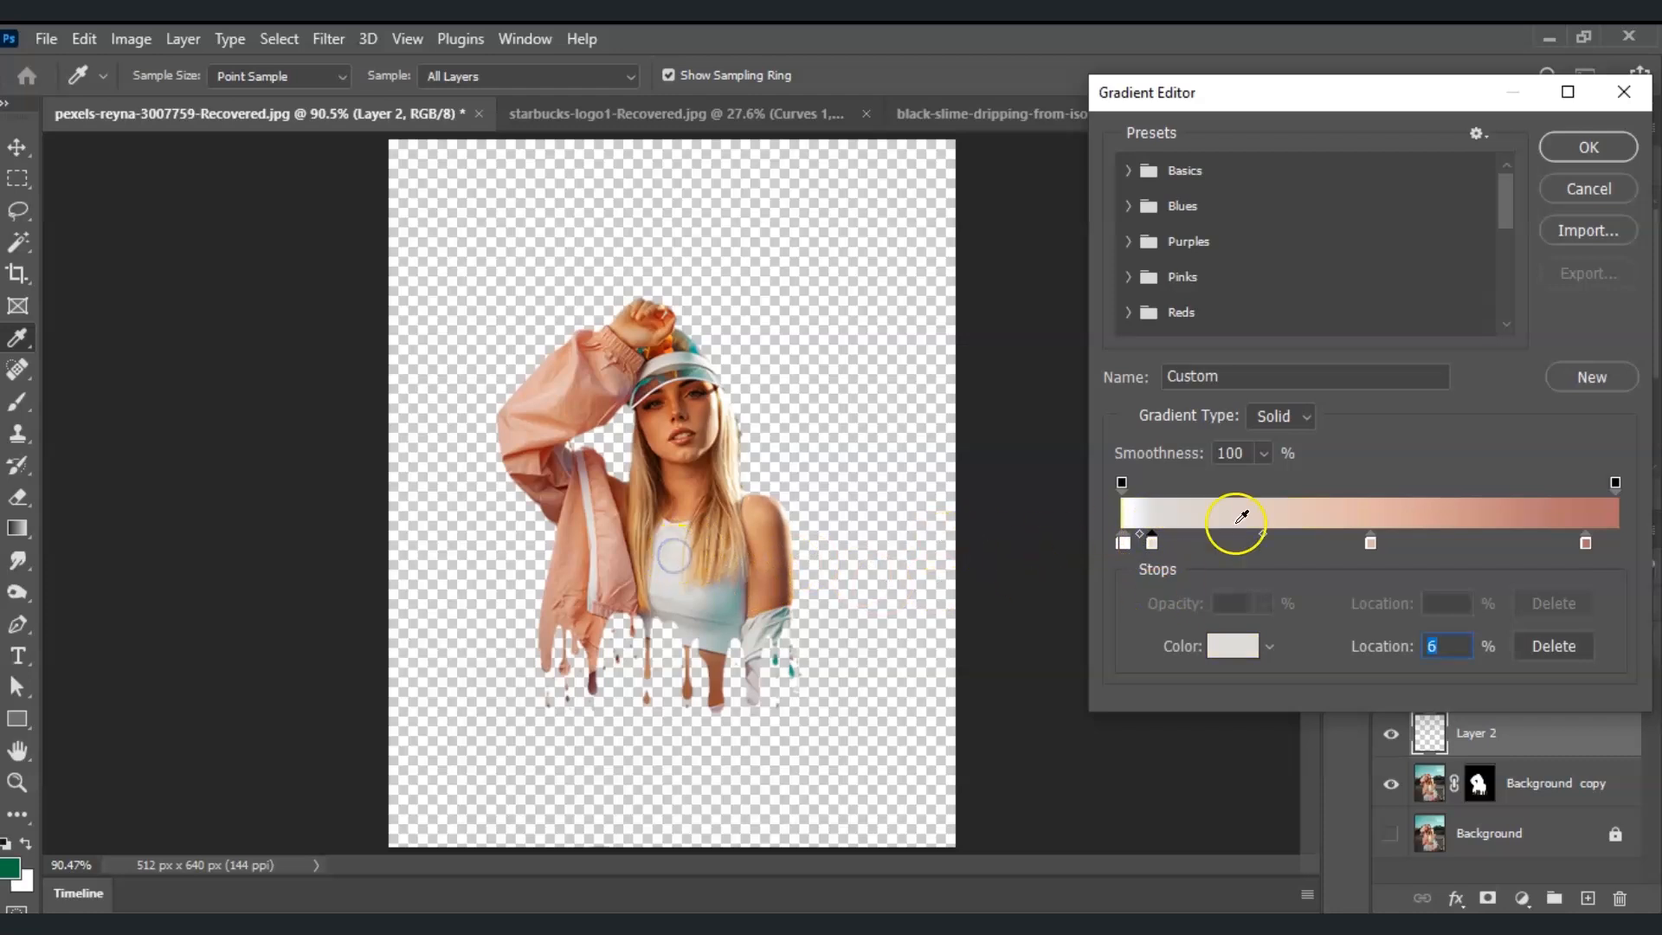
- Recolor the gradient's 50% stop with pale pink from the jacket sleeve and the 94% stop with an orange-tan sampled from the photo
left_click(1370, 543)
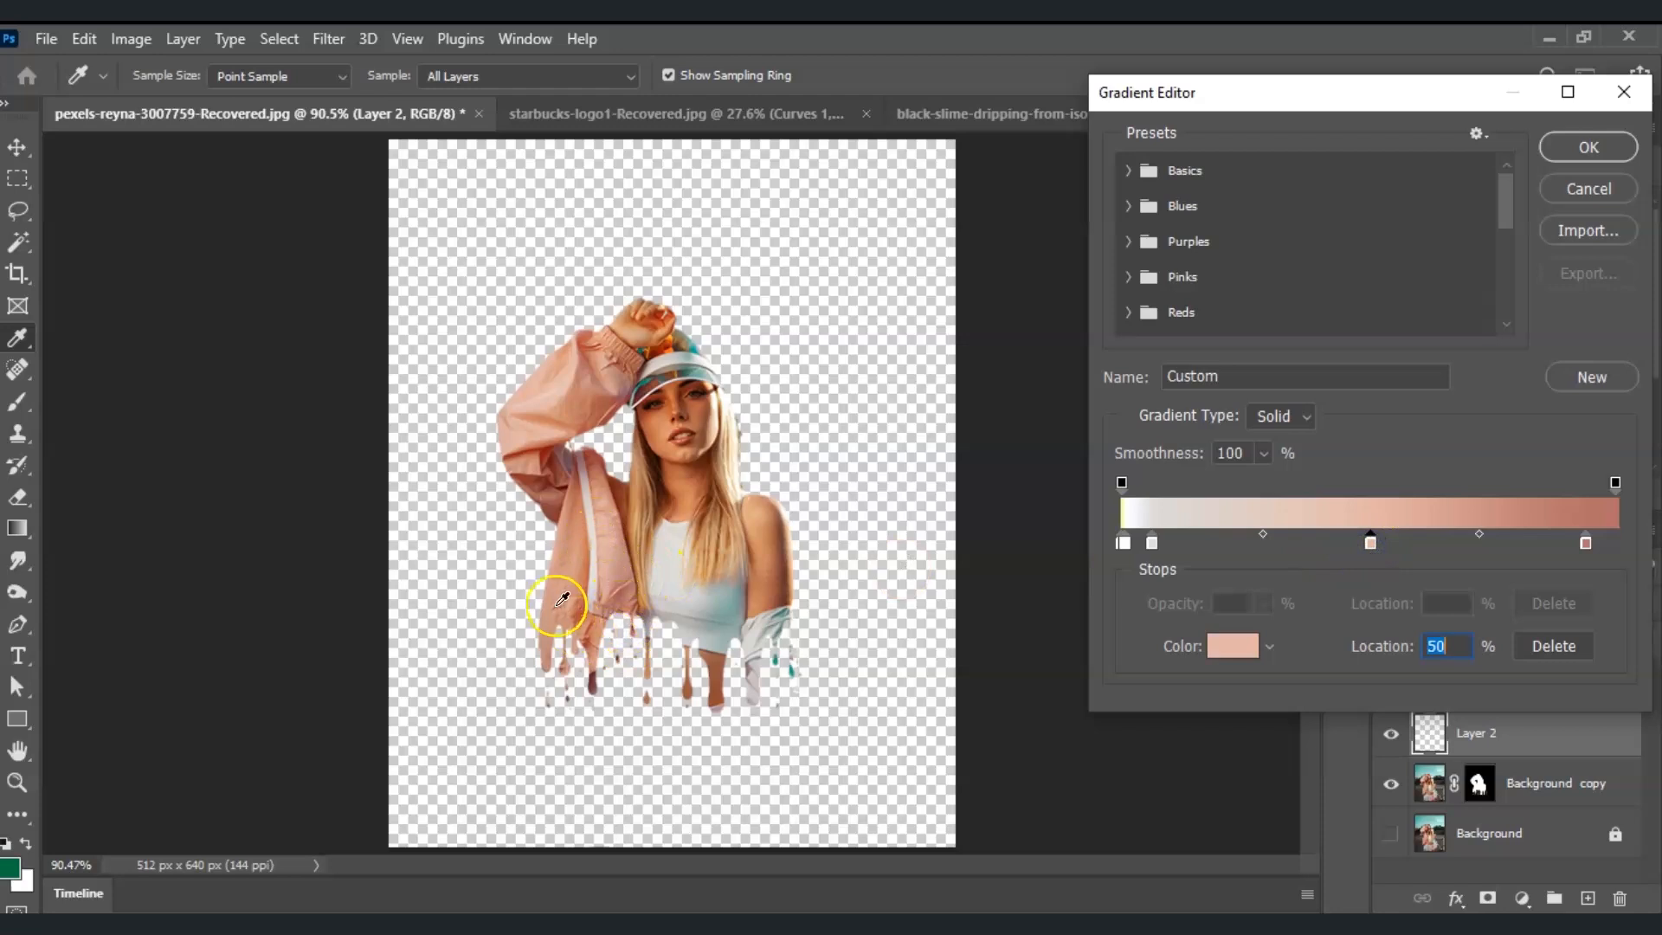
left_click_drag(566, 604, 523, 407)
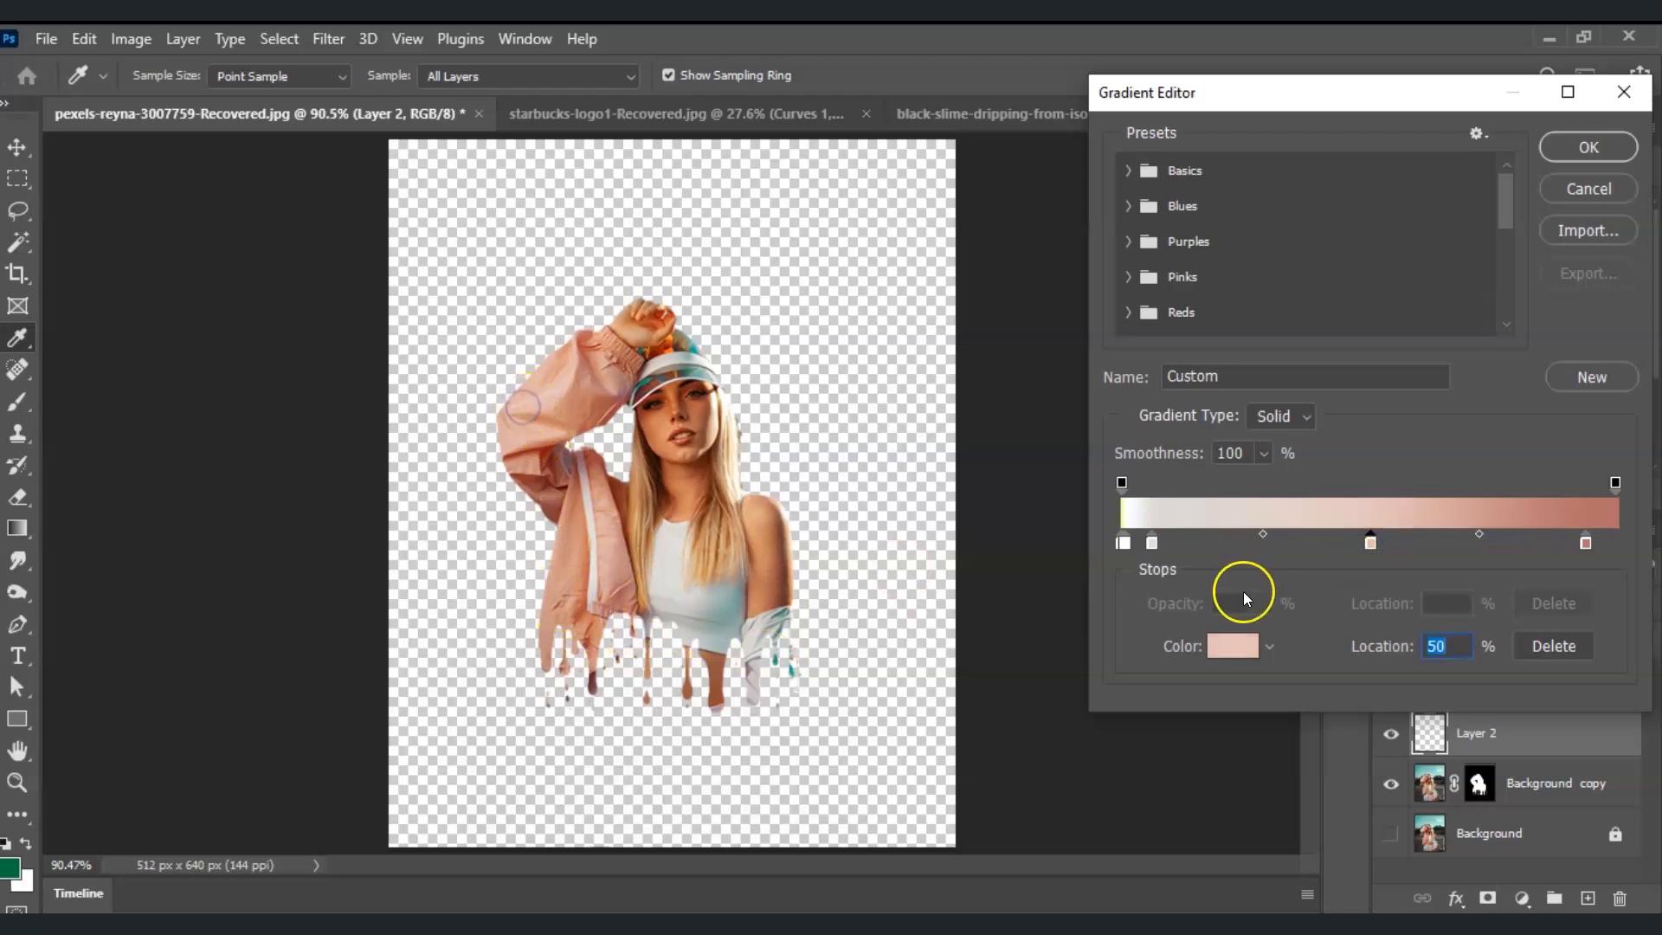
double_click(1588, 543)
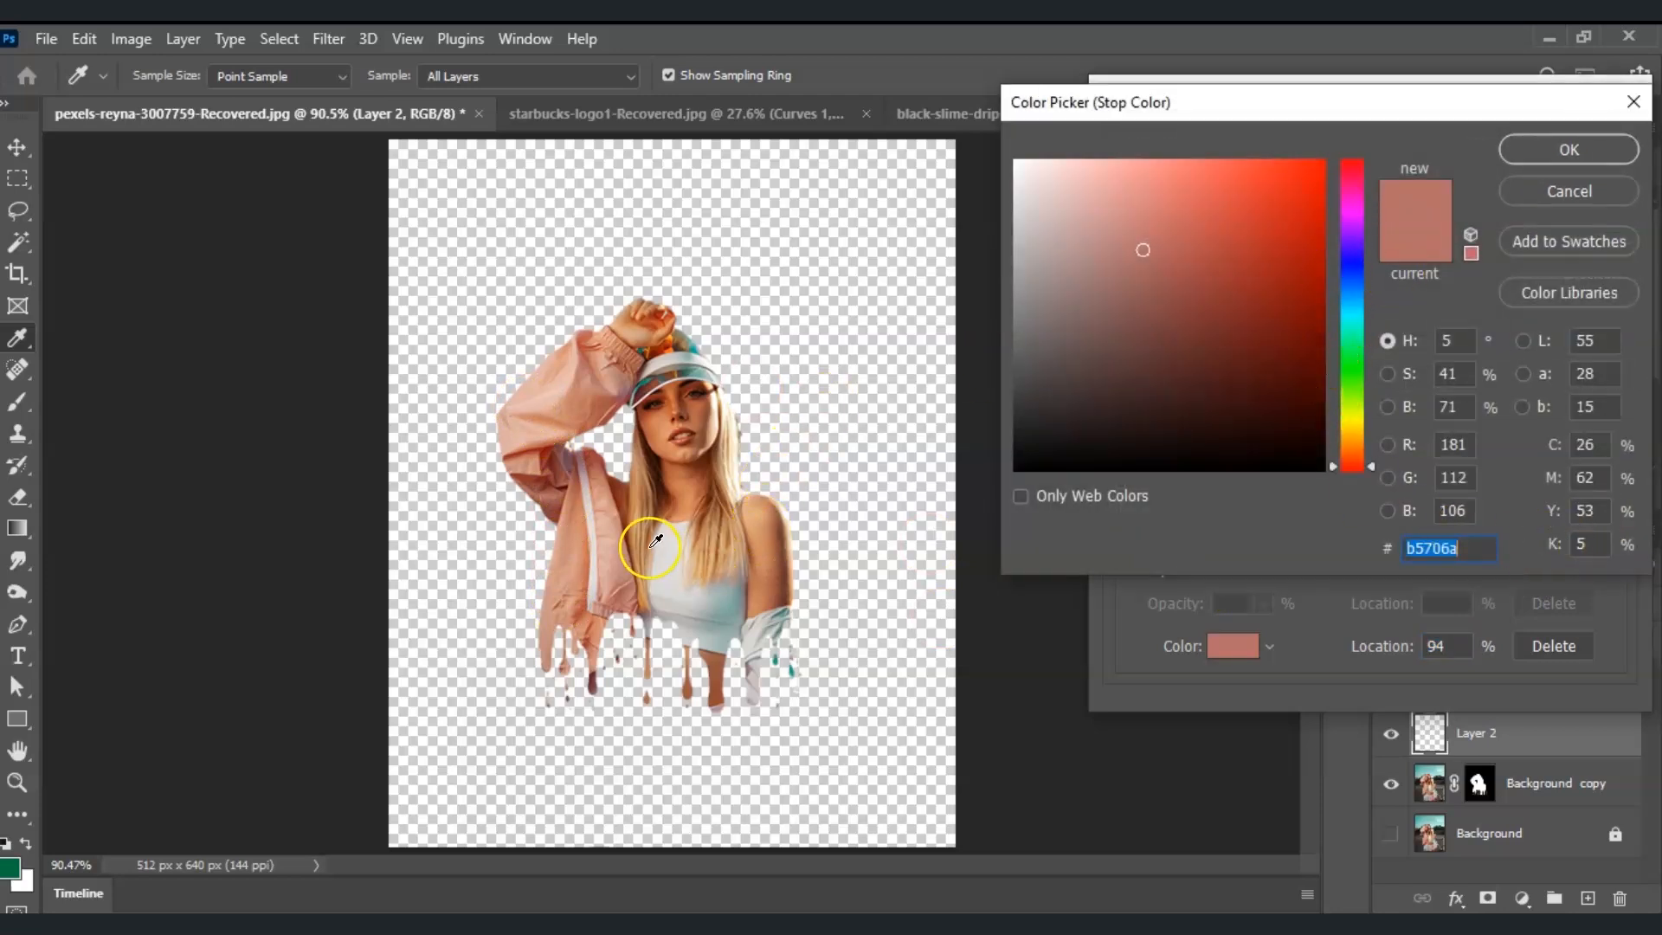
left_click(630, 381)
left_click(1550, 154)
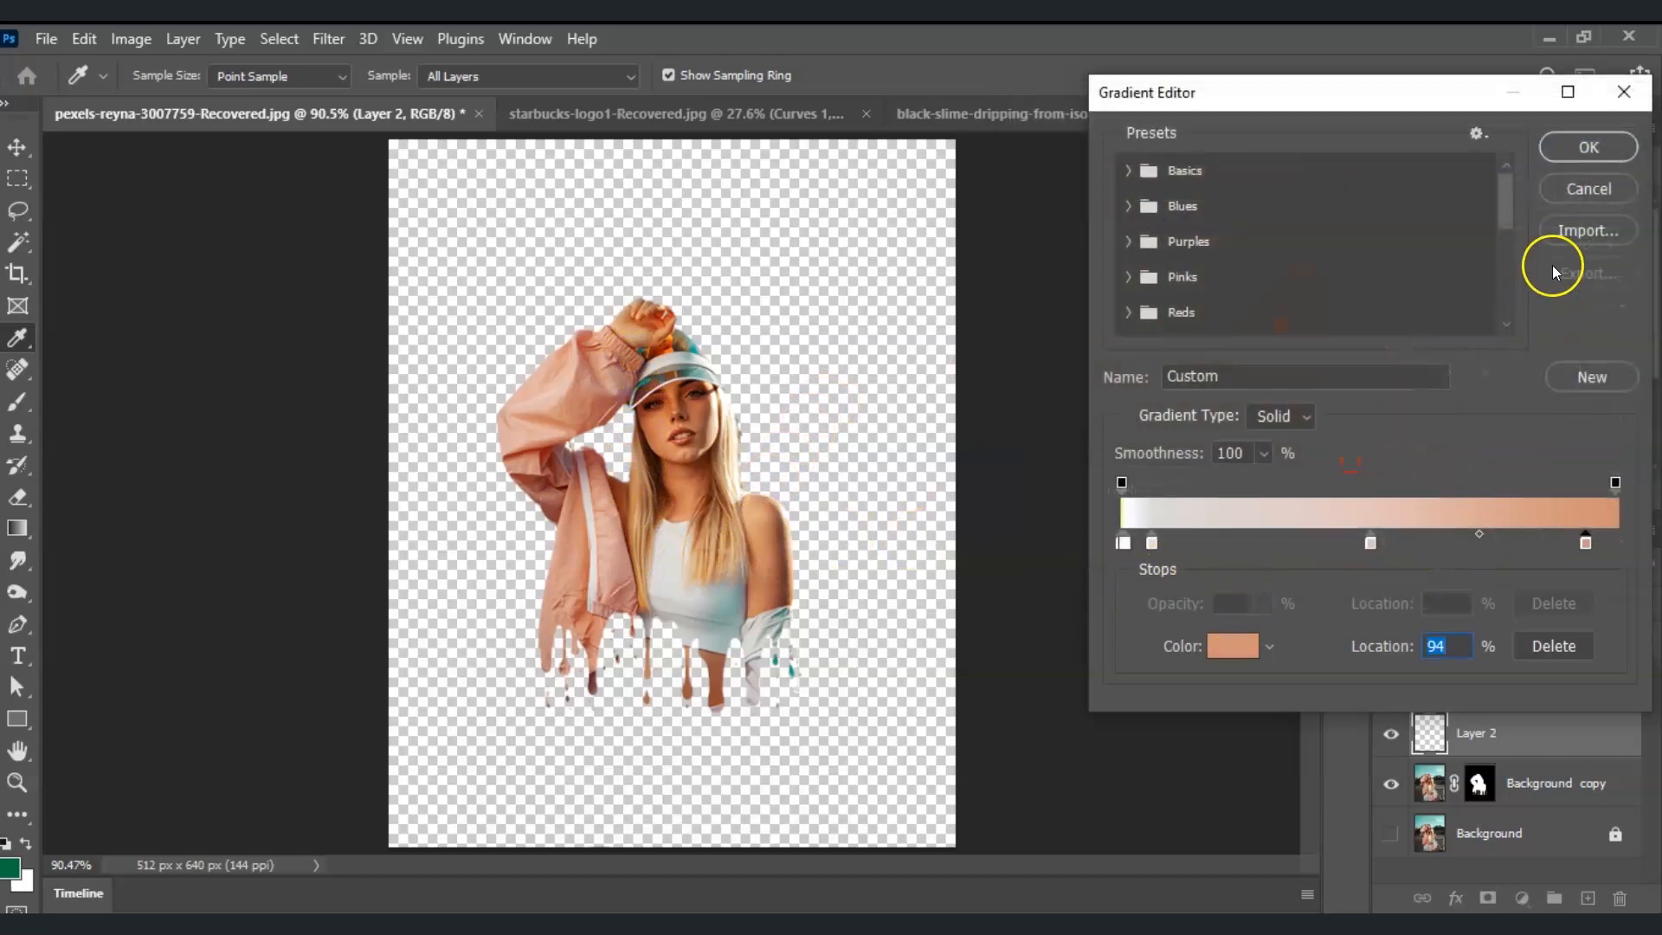
left_click(1588, 147)
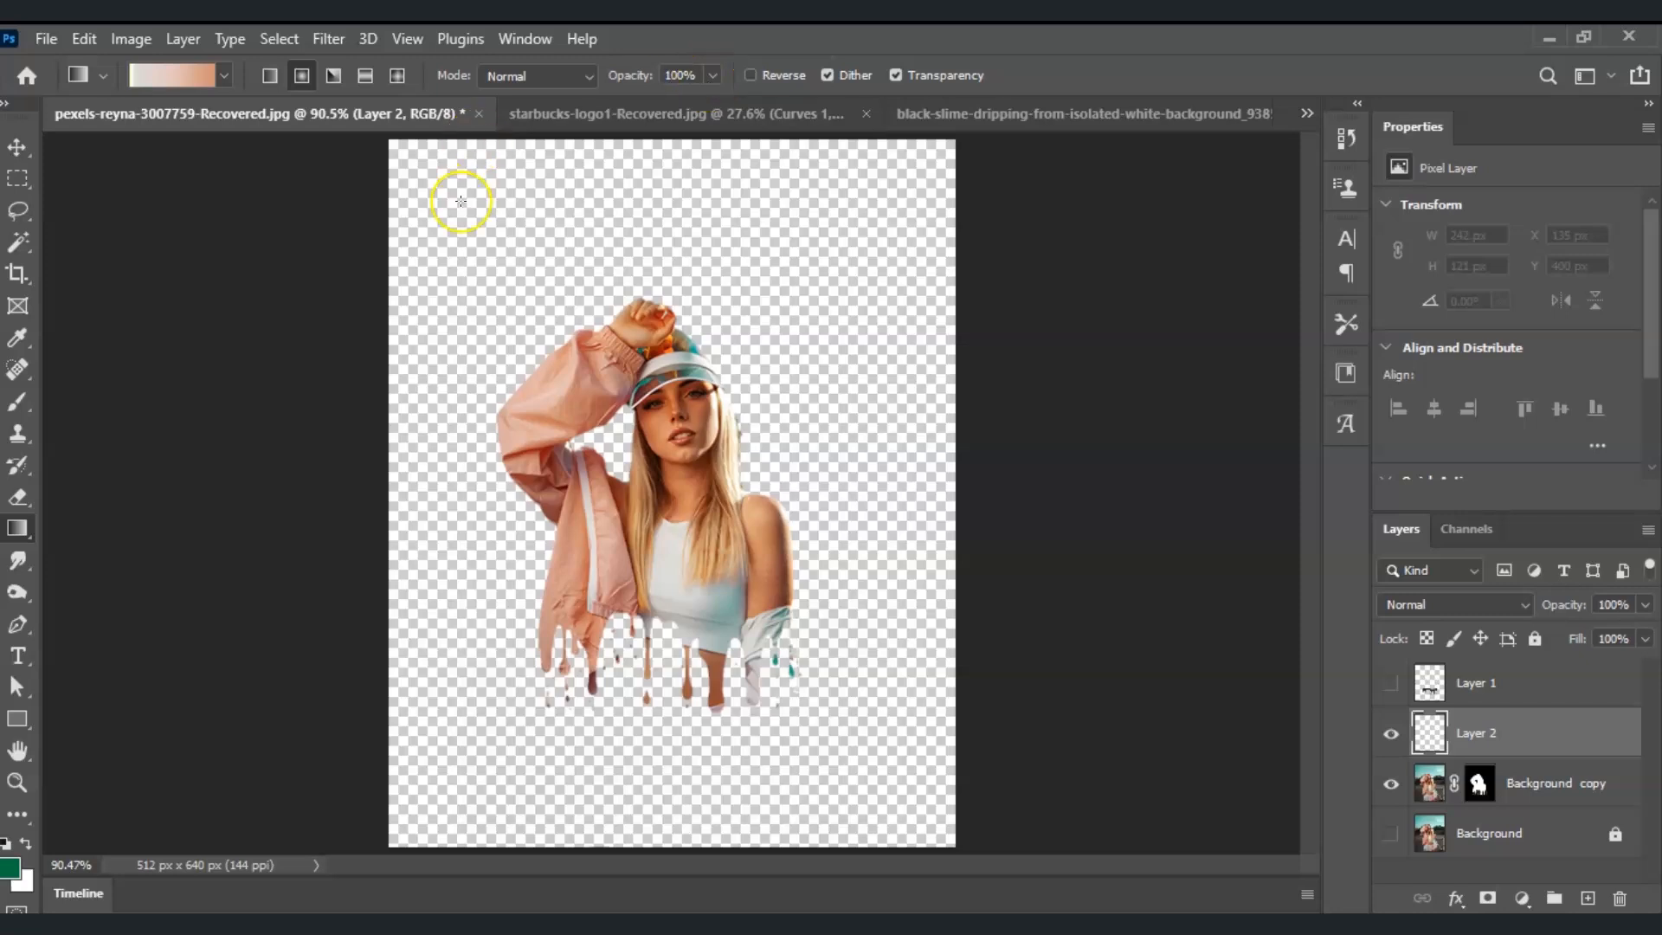
- Fill Layer 2 with a radial gradient from the canvas centre past the upper-right edge, and move the layer below Background copy
left_click(302, 77)
left_click_drag(665, 502, 992, 226)
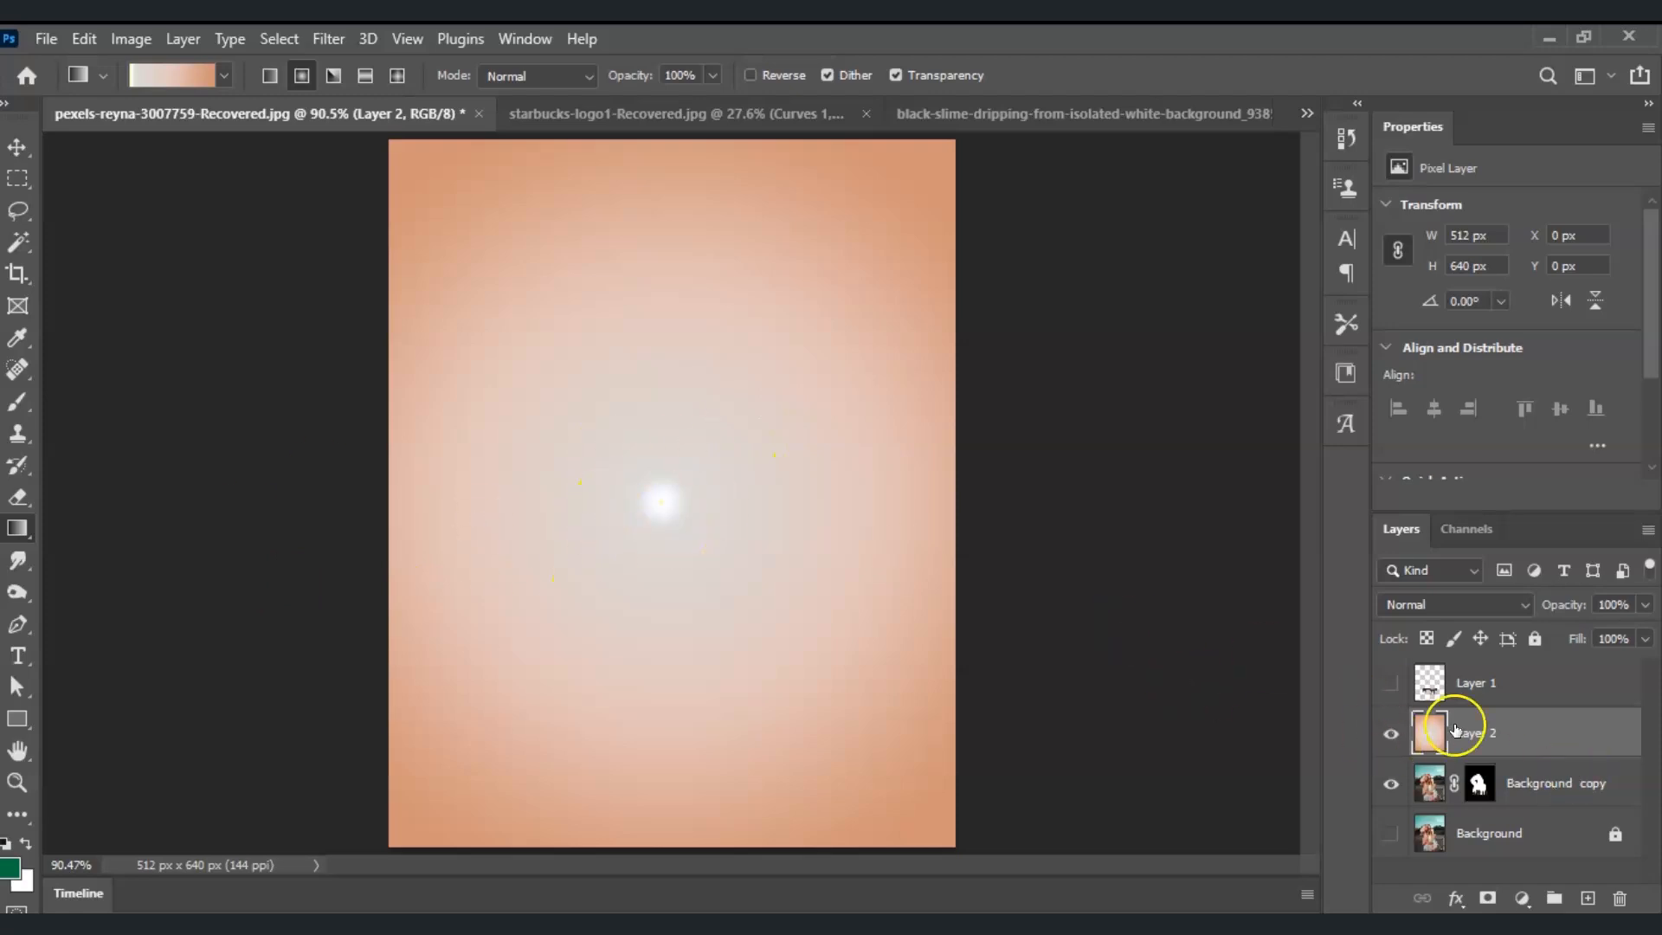
left_click_drag(1504, 735, 1521, 801)
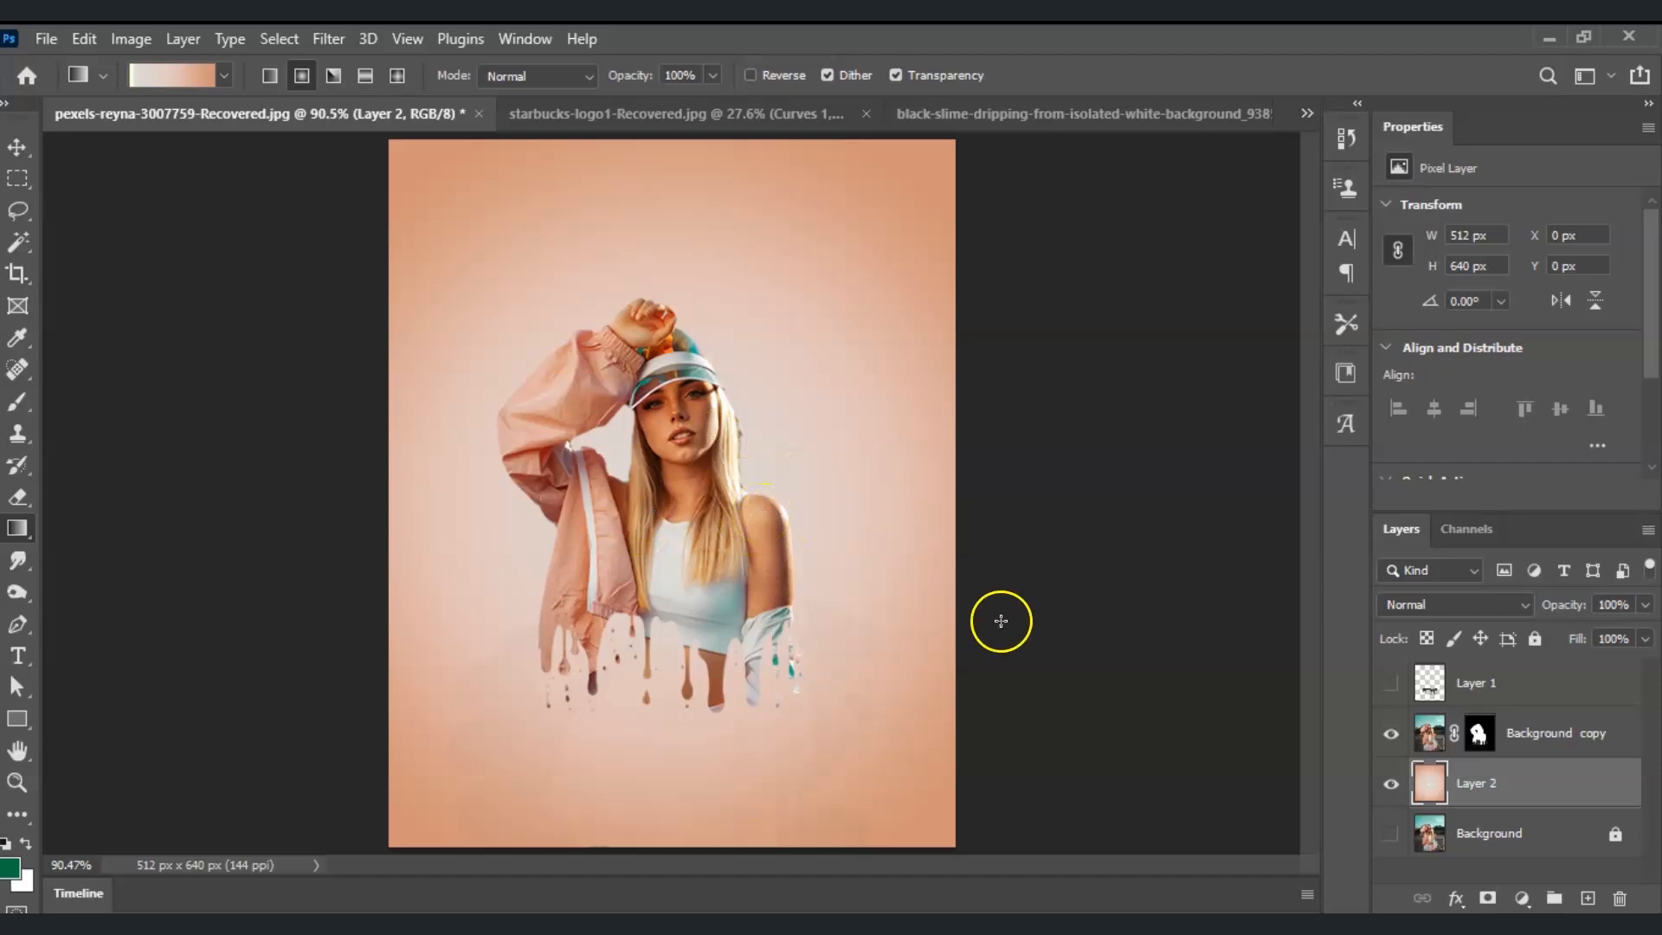
- Duplicate the original Background layer to the top of the layer stack and hide the duplicate
left_click_drag(1472, 835, 1473, 666)
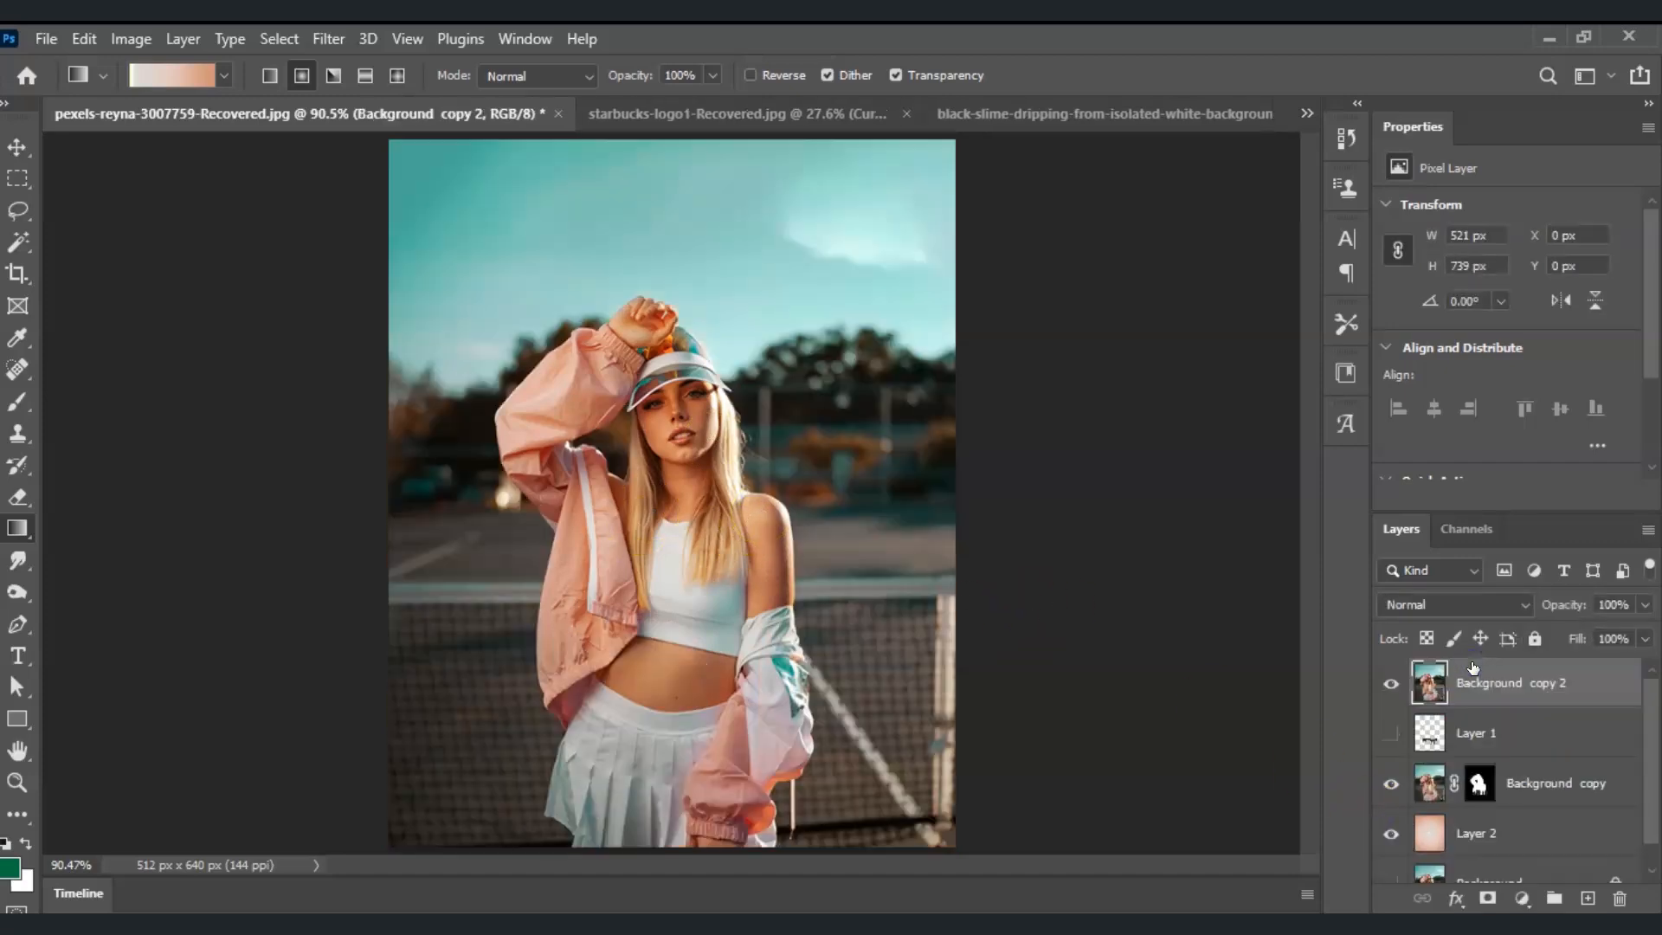
left_click(1395, 684)
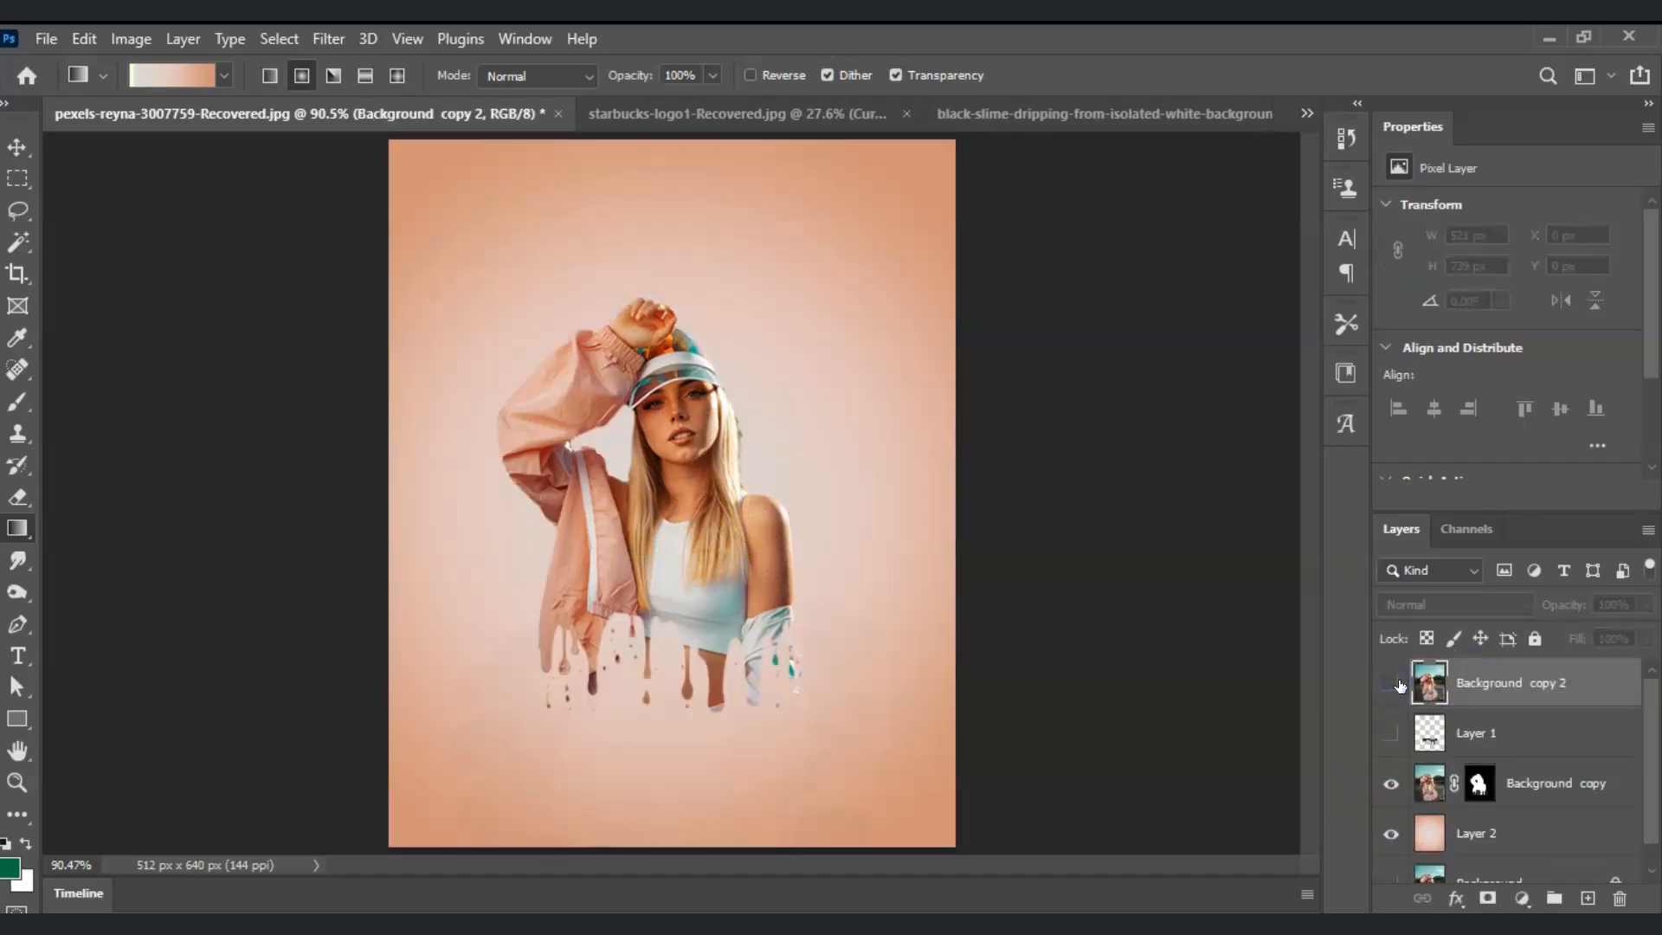